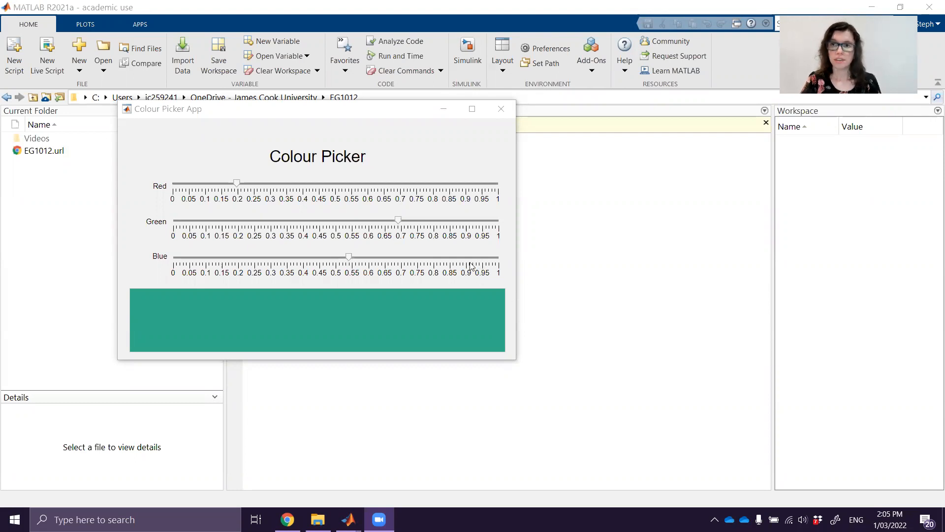
Set the Colour Picker app's red and blue sliders to 0 and its green slider to 1
left_click_drag(338, 120, 343, 125)
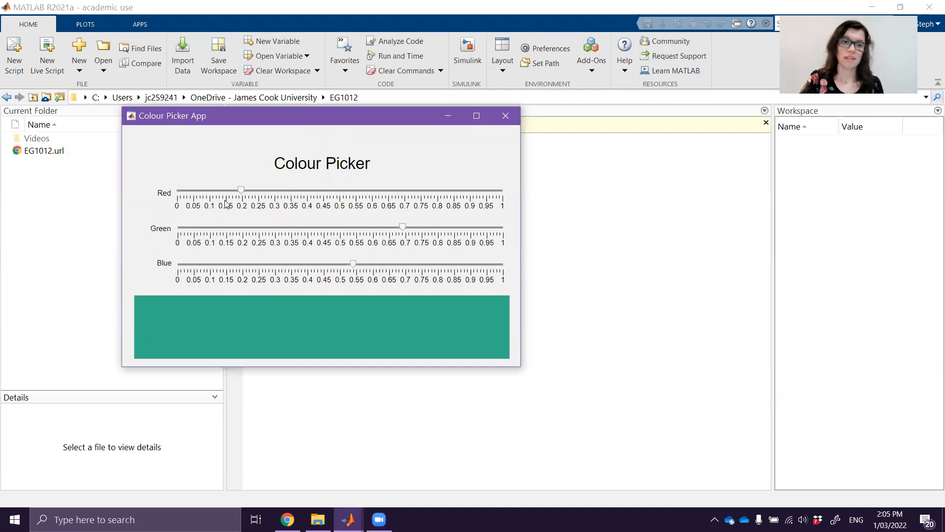
mouse_move(242, 196)
left_mouse_down()
mouse_move(217, 199)
mouse_move(346, 193)
mouse_move(433, 205)
mouse_move(357, 193)
mouse_move(441, 192)
mouse_move(240, 204)
mouse_move(443, 207)
mouse_move(249, 205)
left_mouse_up()
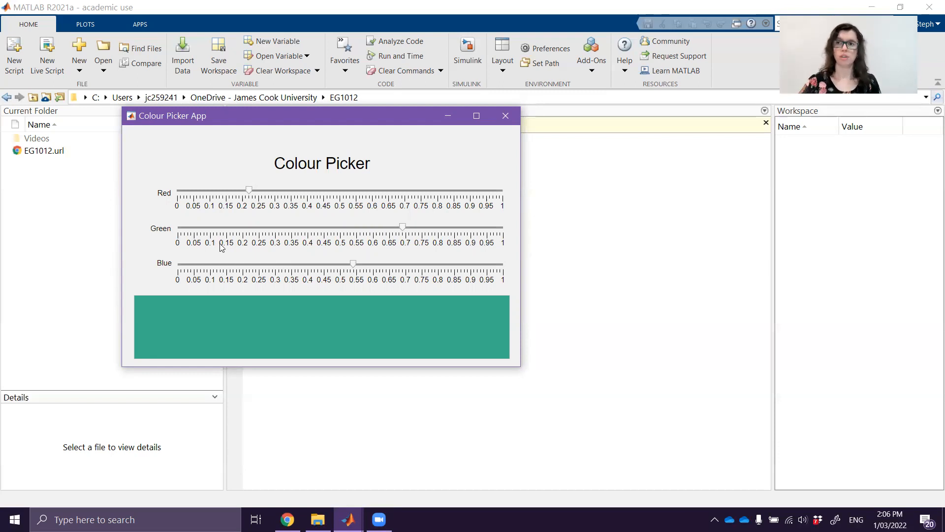
left_click_drag(247, 196, 169, 207)
left_click_drag(353, 264, 94, 268)
left_click_drag(404, 228, 549, 226)
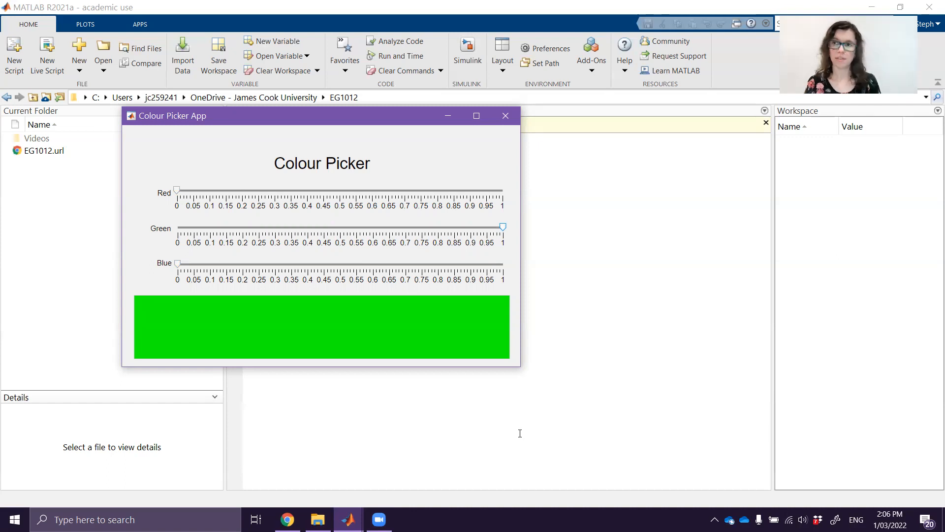
Mix a purple in the Colour Picker app with red about 0.7, green about 0.36 and blue about 0.7
left_click_drag(178, 265, 278, 271)
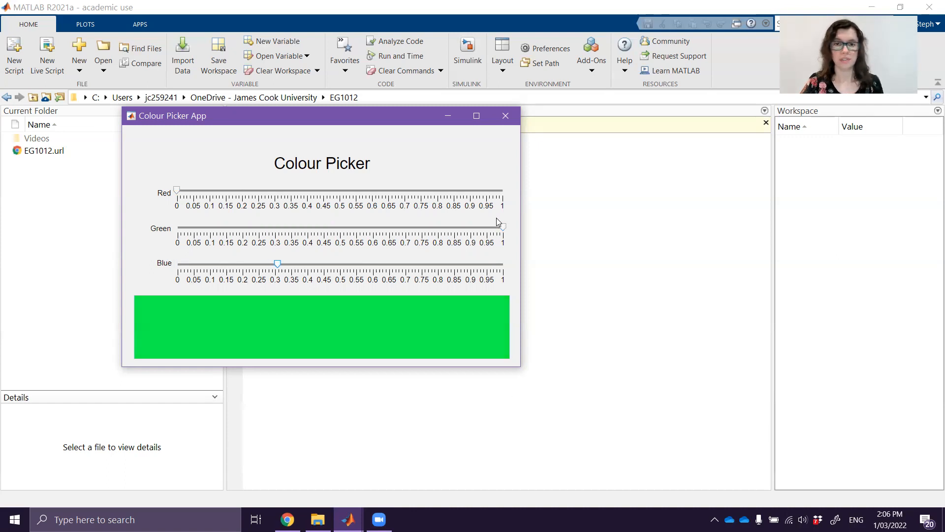
left_click_drag(177, 191, 381, 190)
left_click_drag(503, 227, 314, 228)
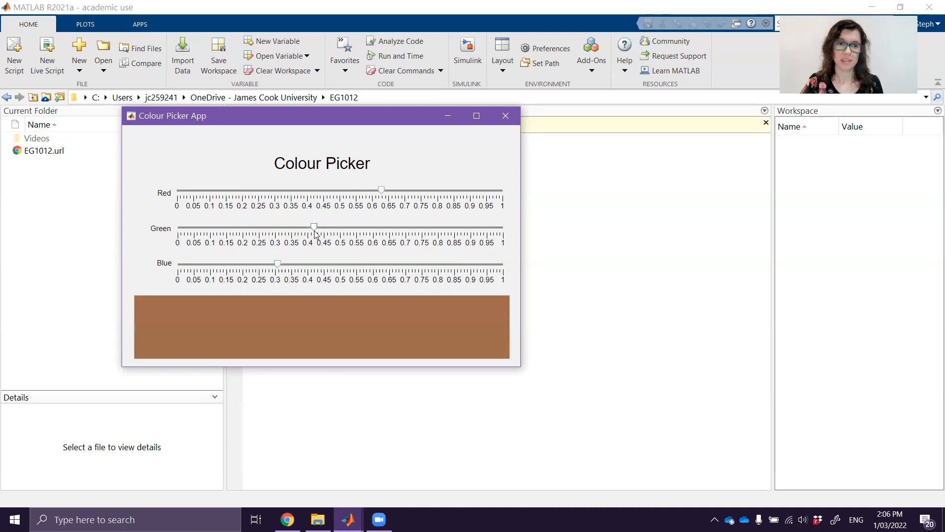
left_click_drag(278, 265, 392, 265)
left_click_drag(313, 227, 294, 227)
left_click_drag(391, 265, 405, 265)
left_click_drag(383, 191, 405, 190)
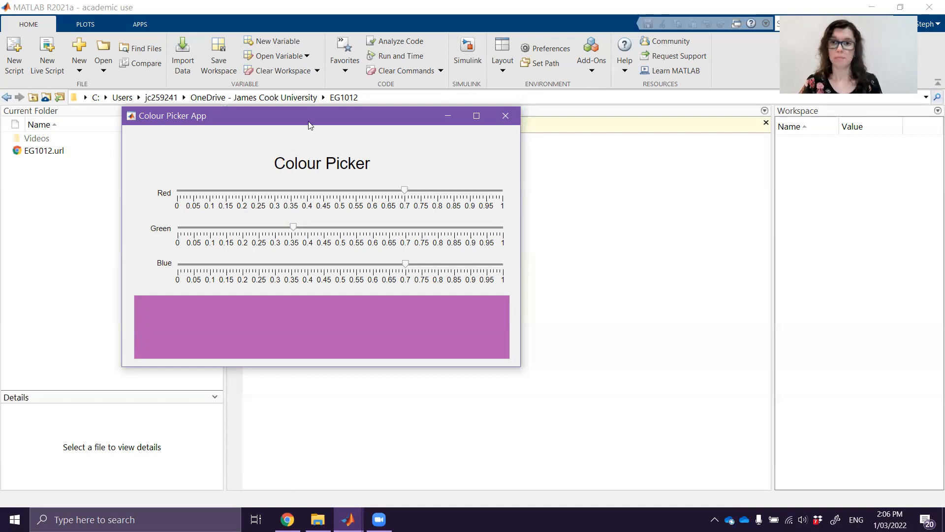
left_click_drag(309, 125, 265, 75)
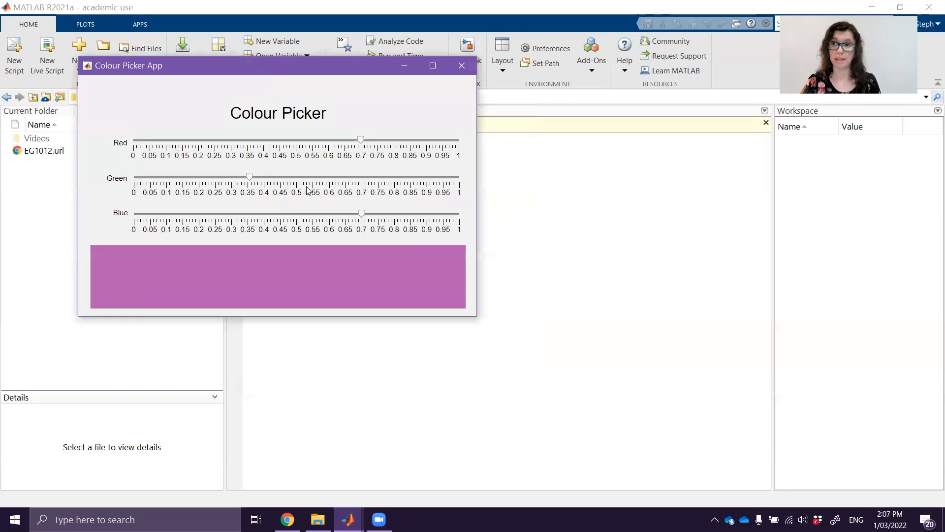
Launch App Designer with the appdesigner command and create a blank app
left_click(568, 363)
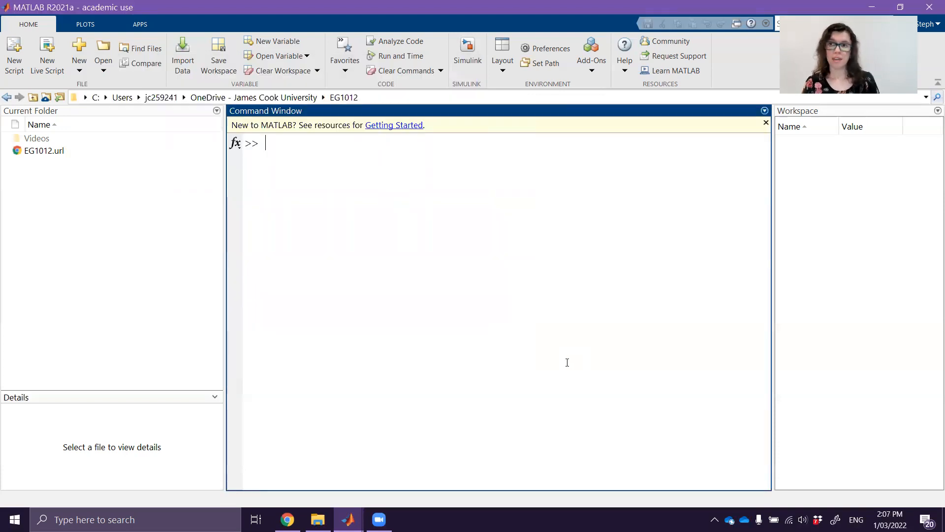
type("appdesigner")
key("Return")
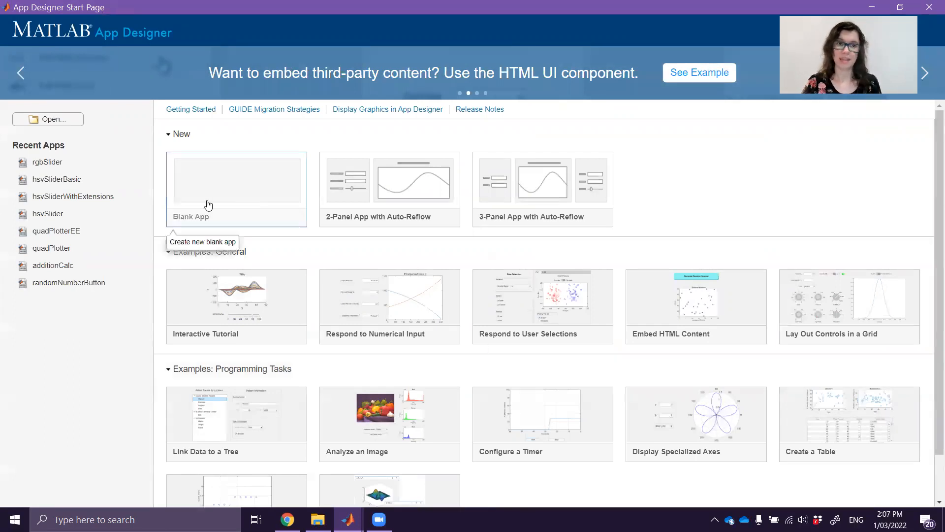
left_click(217, 219)
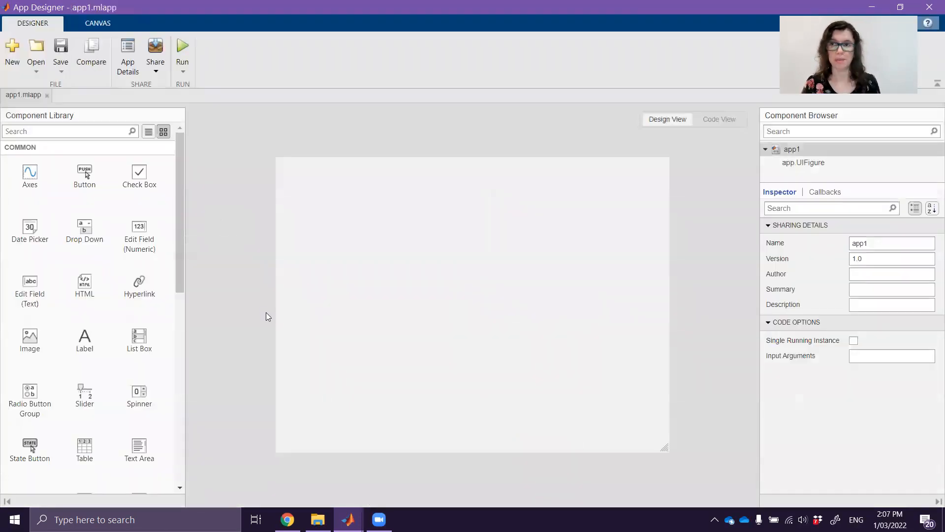
Resize the app's figure canvas to about 568 by 386 and set its background colour to light grey 0.90,0.90,0.90
left_click_drag(664, 445, 681, 345)
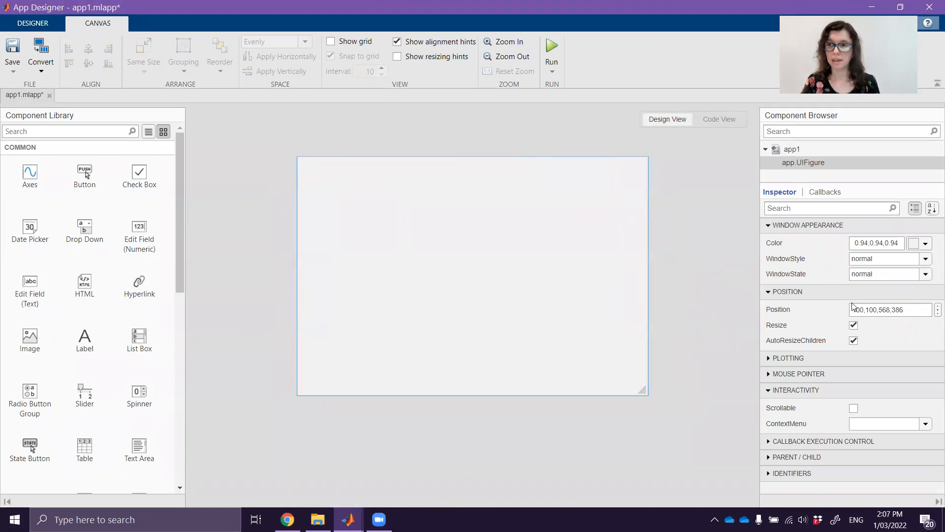
left_click(925, 244)
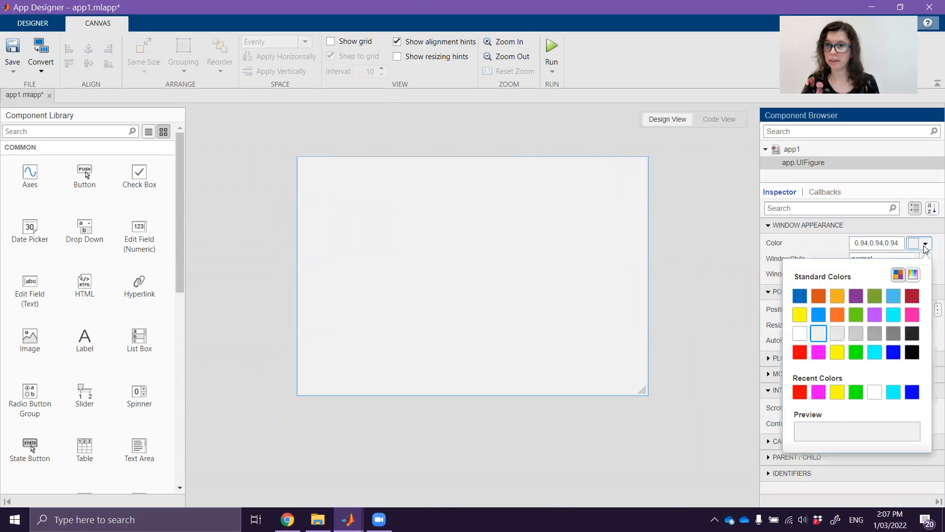
left_click(856, 333)
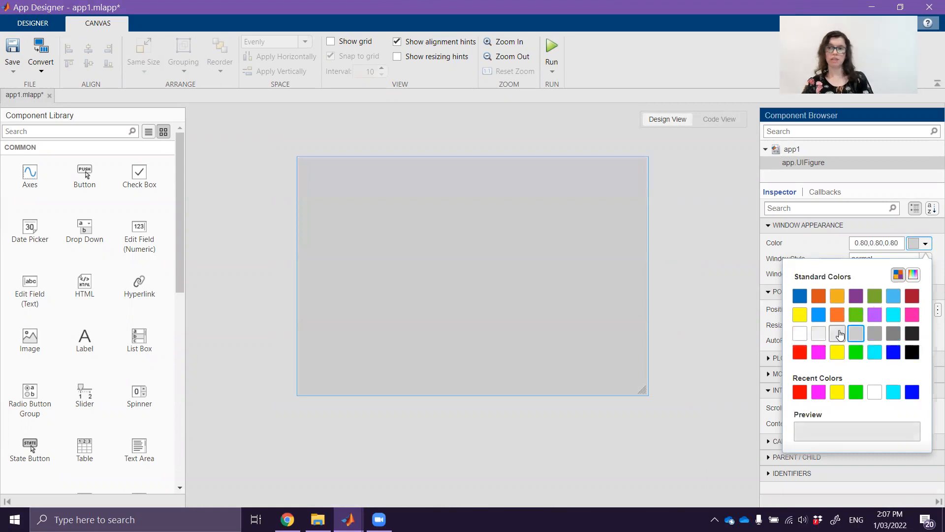
left_click(837, 333)
left_click(664, 286)
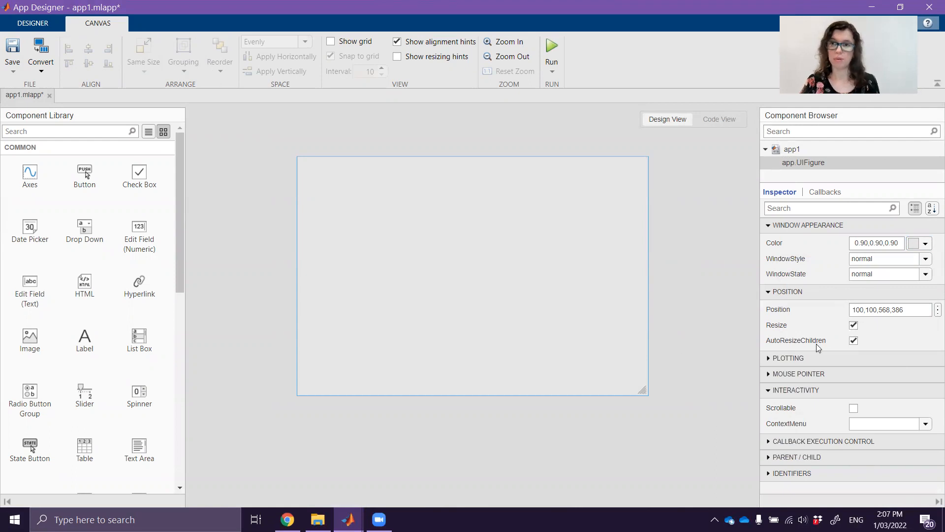
left_click(781, 197)
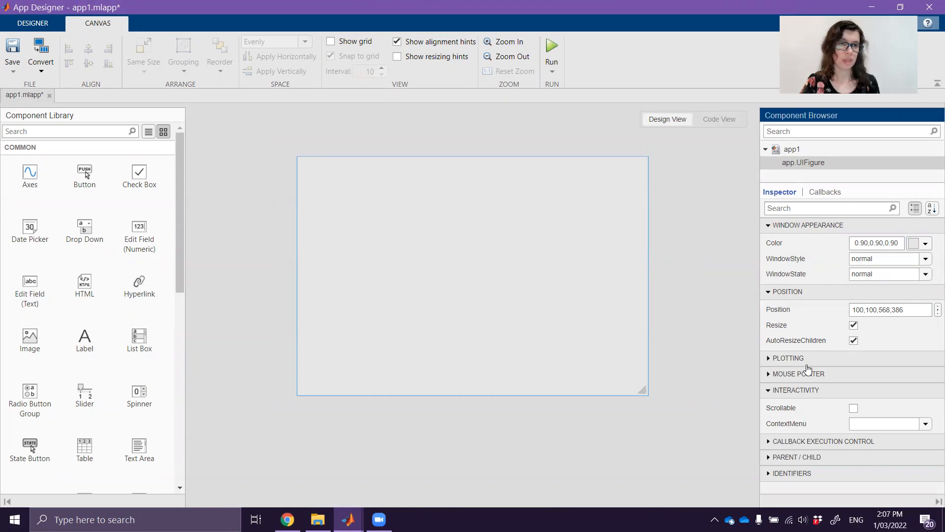
Place a wide slider component, centred horizontally, in the upper half of the canvas
left_click_drag(187, 330, 267, 321)
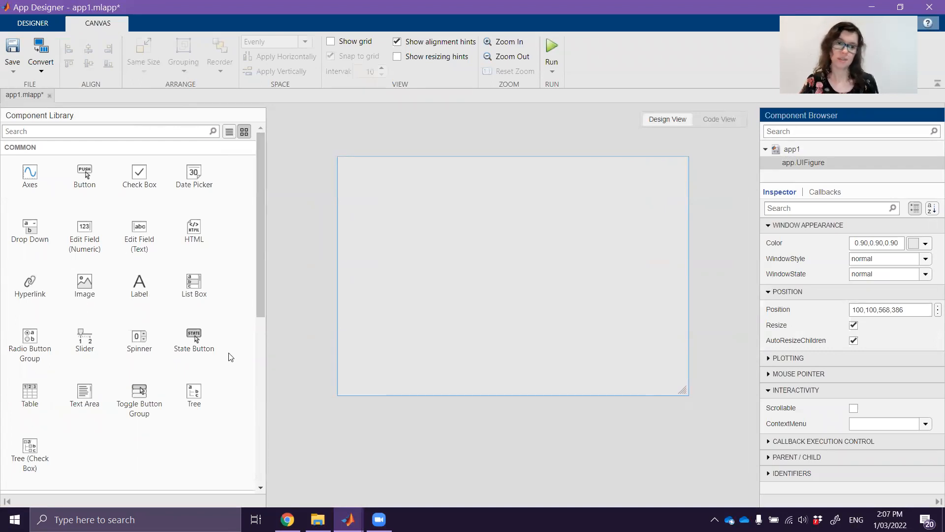
left_click(259, 273)
left_click_drag(260, 274, 267, 434)
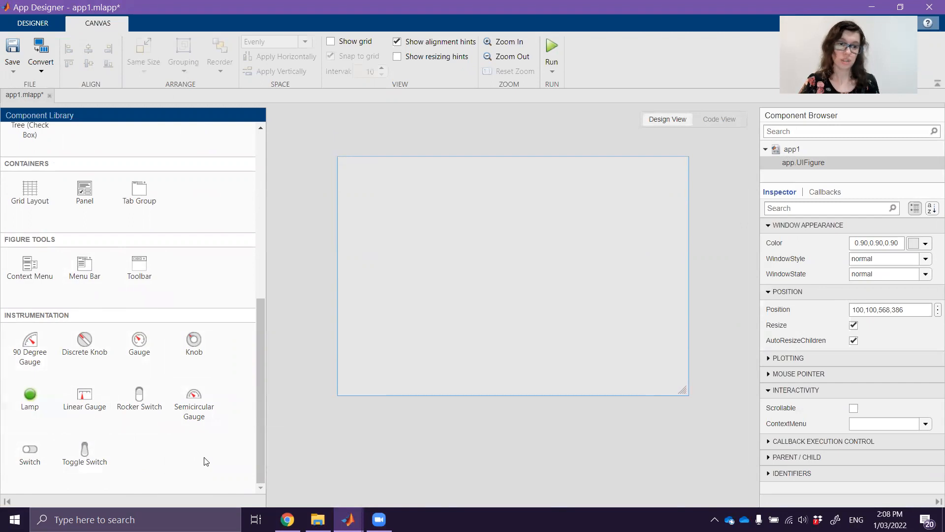
left_click_drag(259, 343, 279, 190)
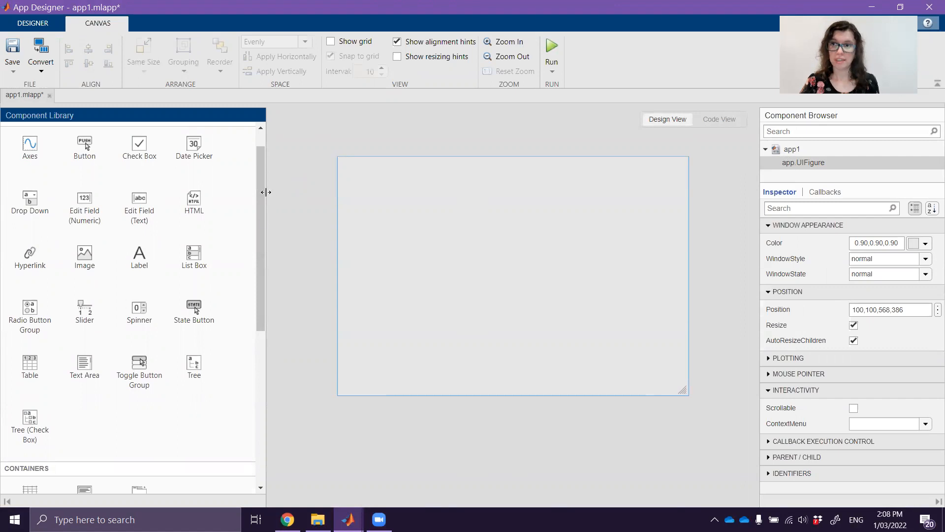
left_click(89, 317)
left_click_drag(360, 203, 667, 228)
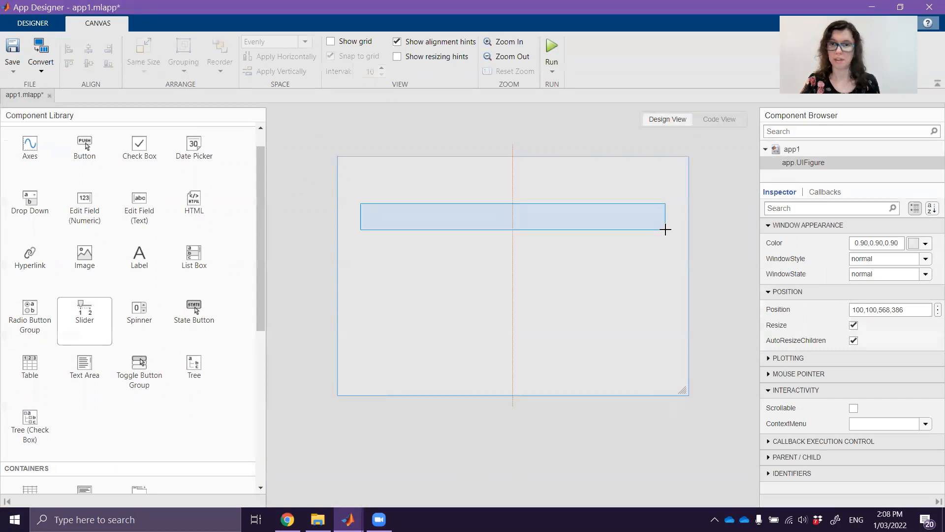
left_click_drag(527, 221, 528, 233)
left_click(618, 311)
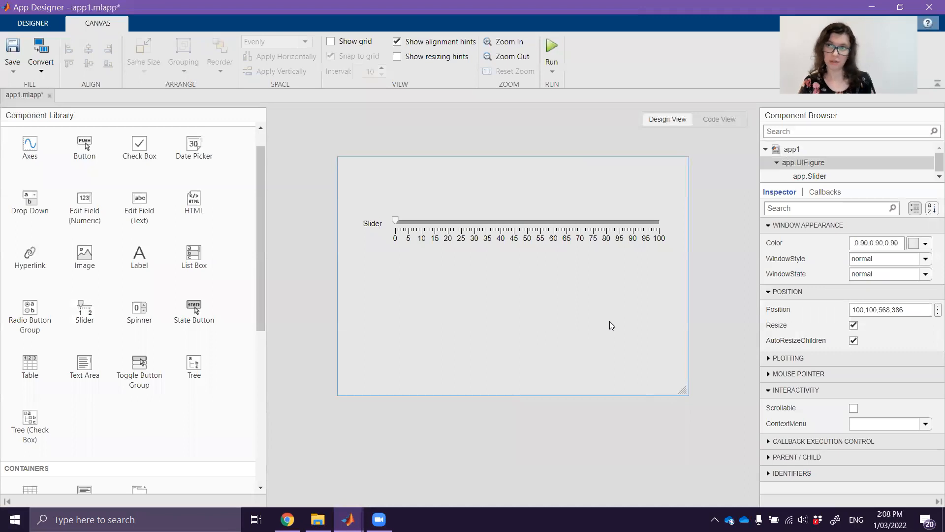
left_click_drag(823, 186, 847, 261)
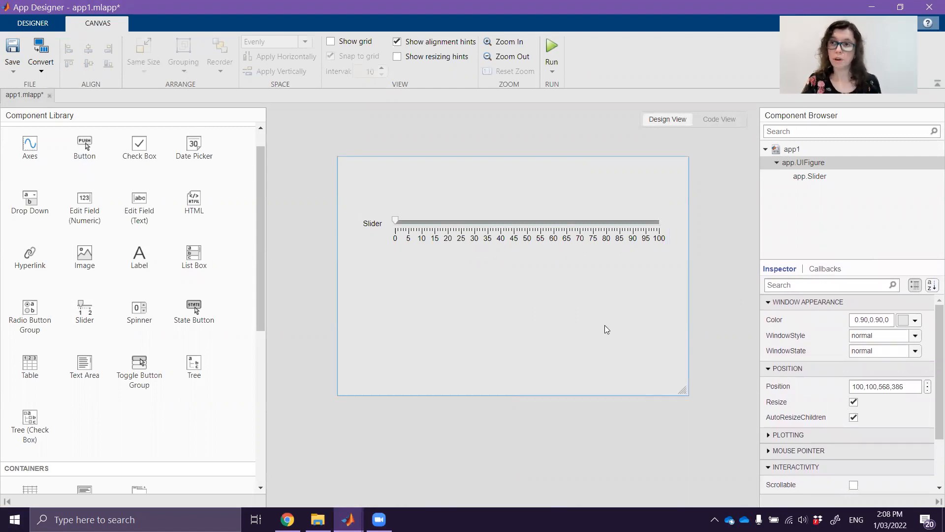
double_click(372, 224)
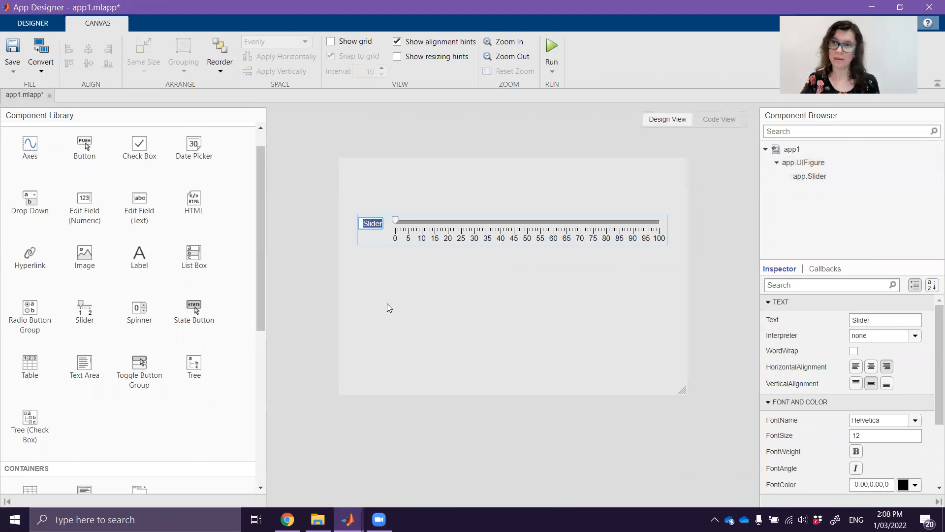
key("Return")
left_click(385, 248)
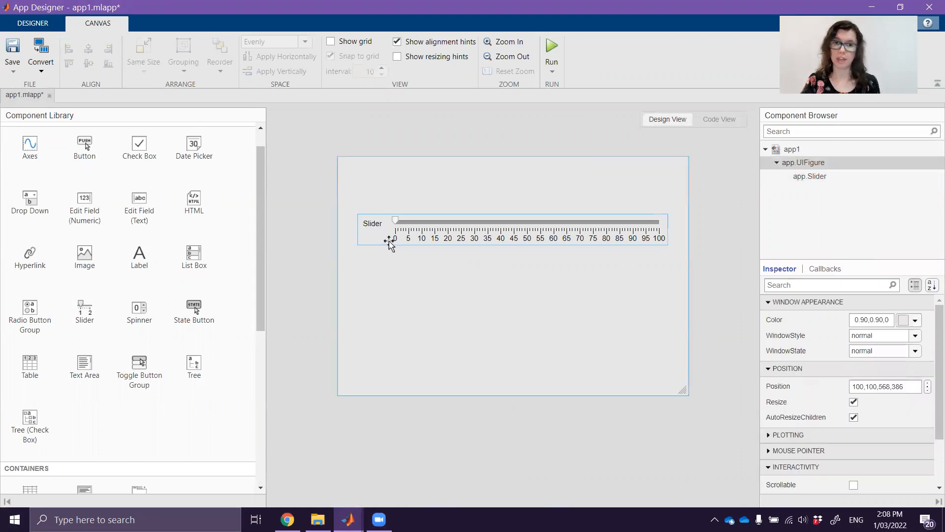
Change the slider's label to Red
left_click(386, 238)
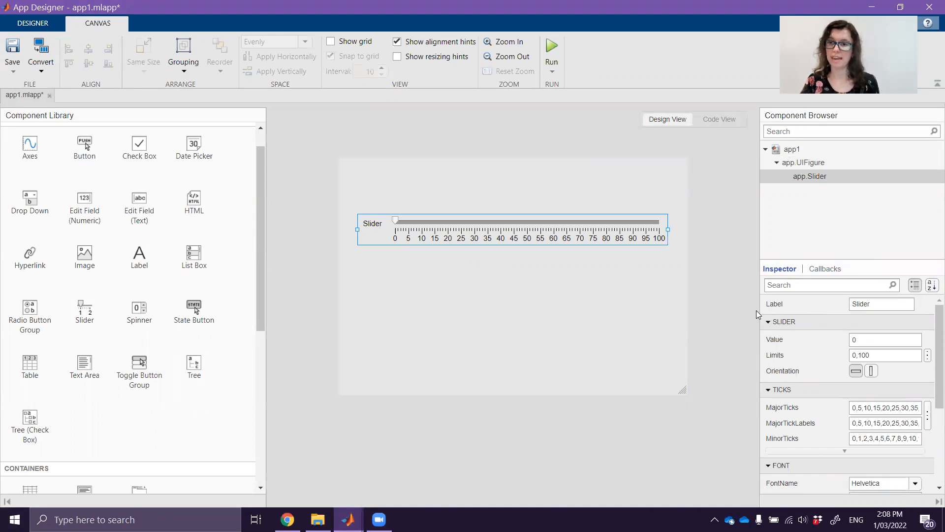
left_click(888, 307)
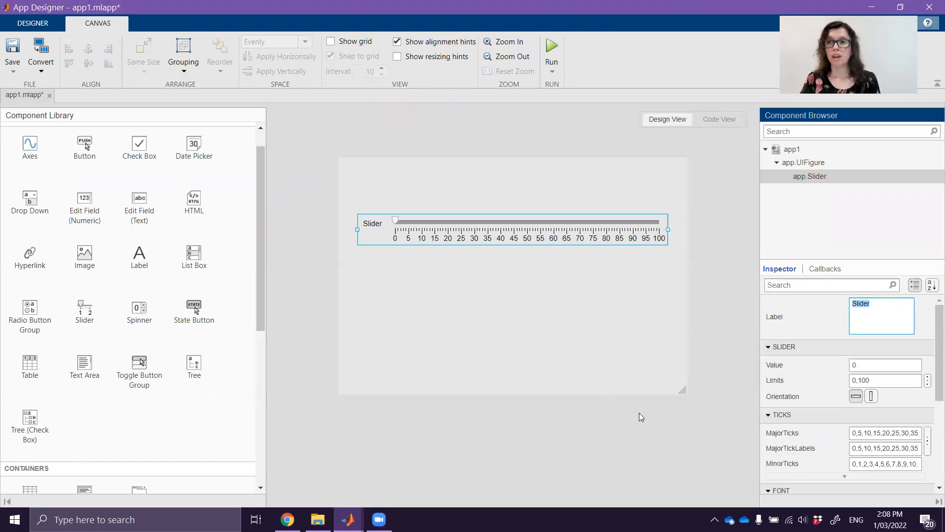
type("Red")
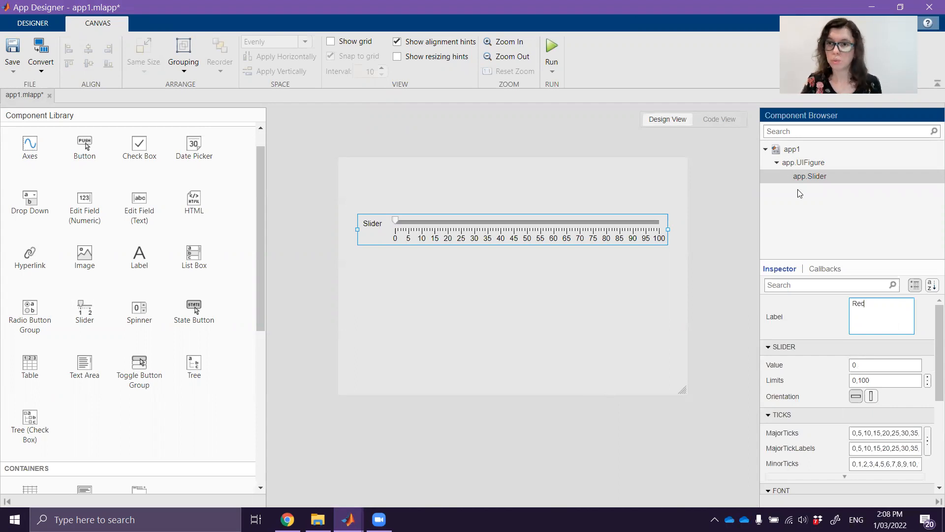
left_click(811, 181)
key("Return")
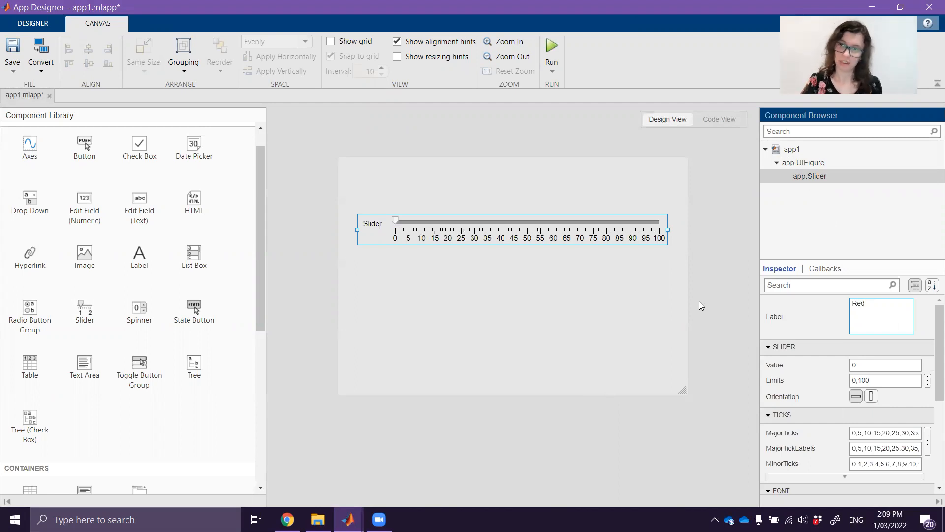
left_click(699, 302)
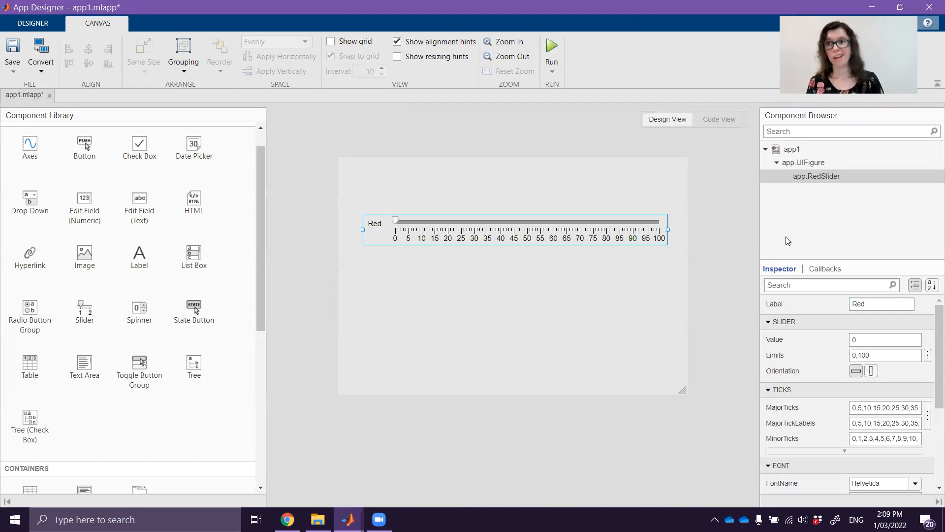
double_click(819, 176)
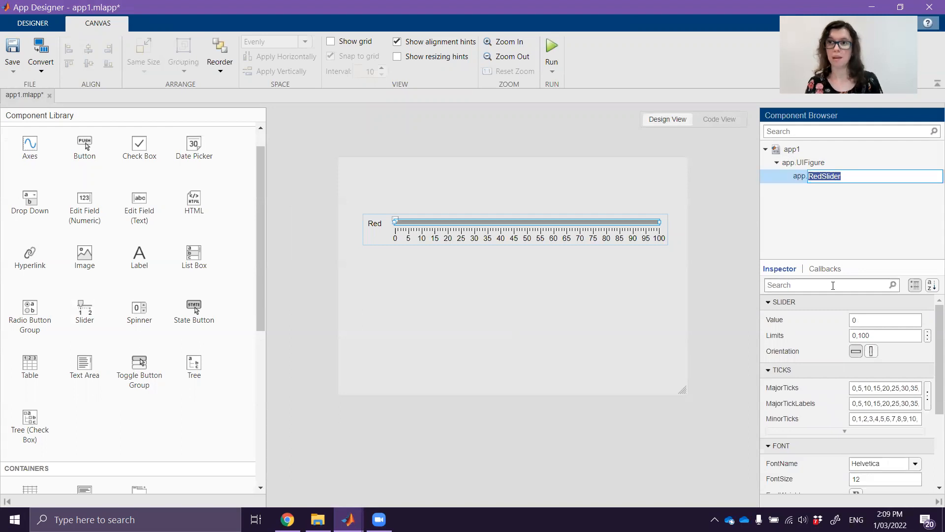
left_click(707, 248)
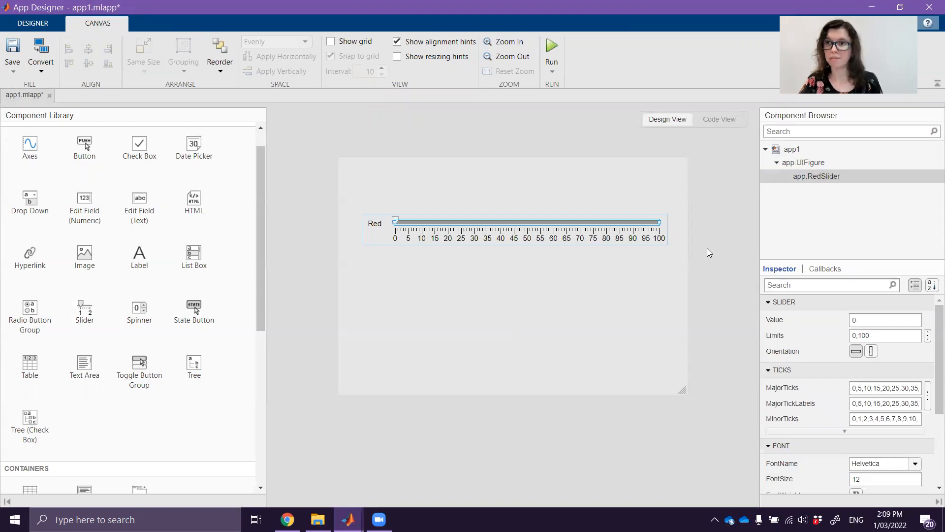
left_click(705, 276)
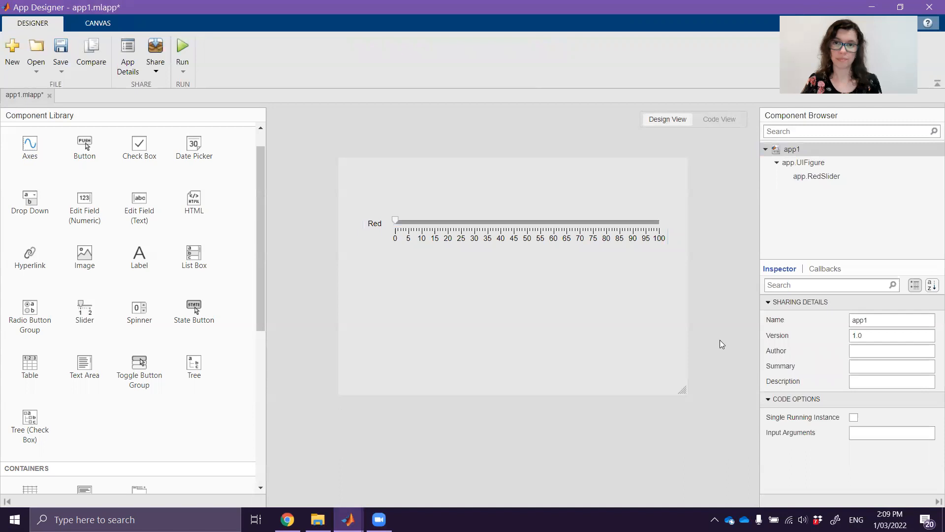
Set the Red slider's limits to 0,1
left_click(634, 240)
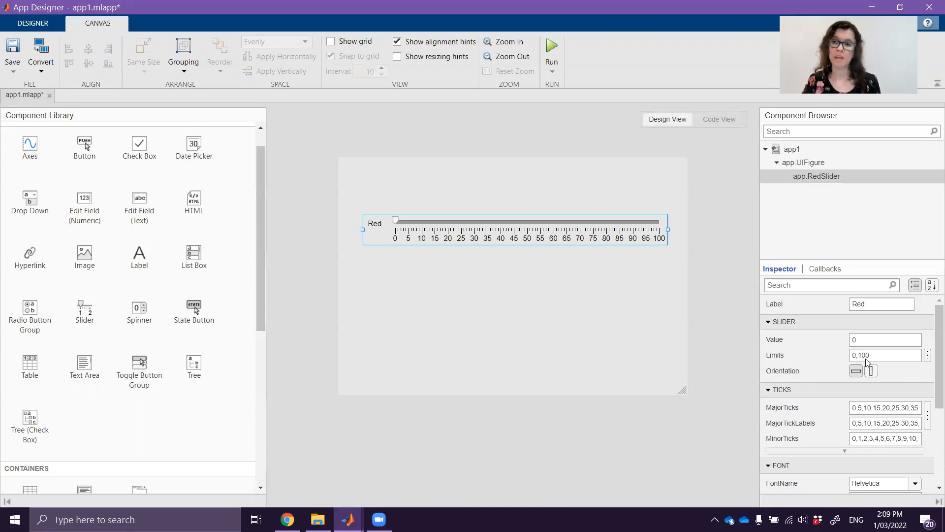
left_click(886, 355)
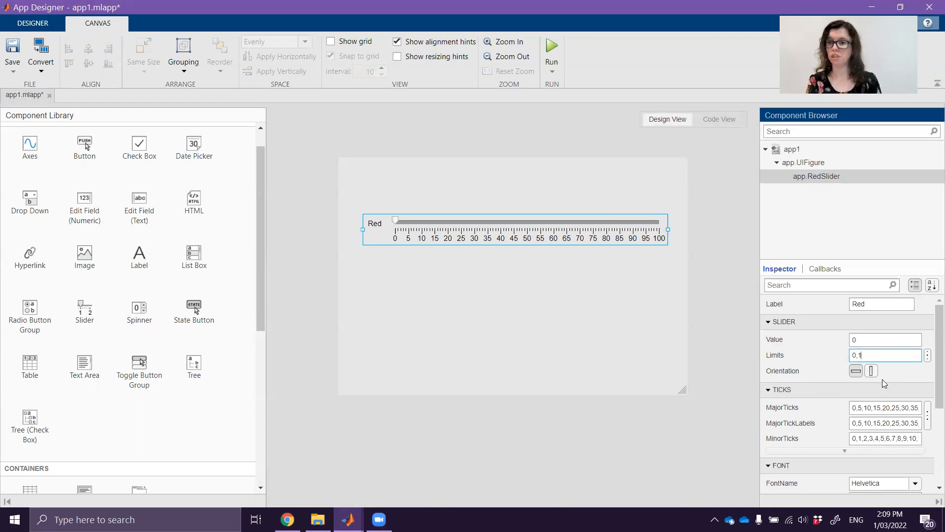
key("Return")
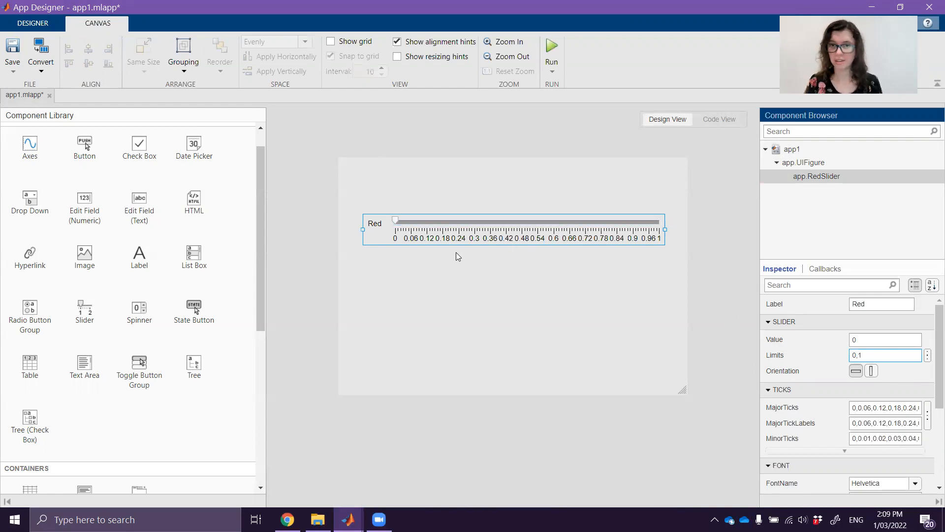
Set the Red slider's major ticks to 0:0.1:10
left_click(895, 408)
key("ctrl+a")
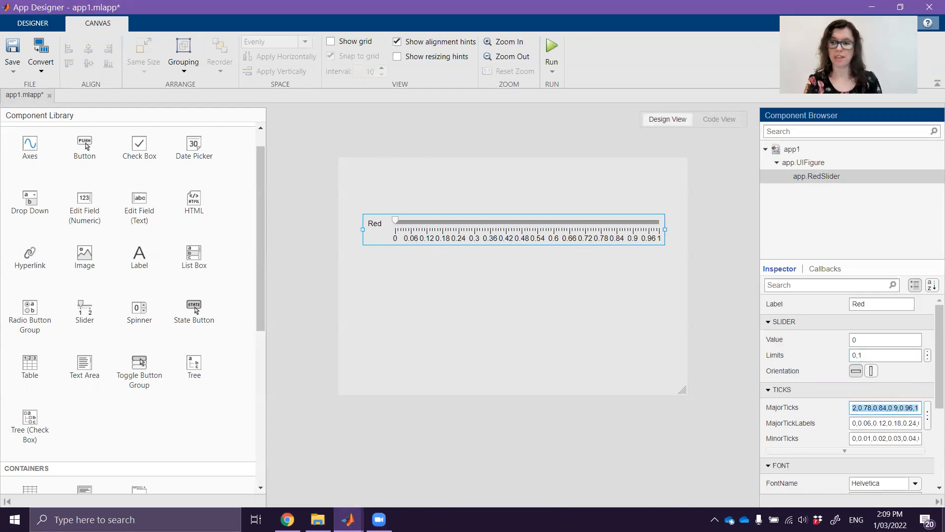
scroll(823, 421, "down", 5)
scroll(822, 420, "up", 2)
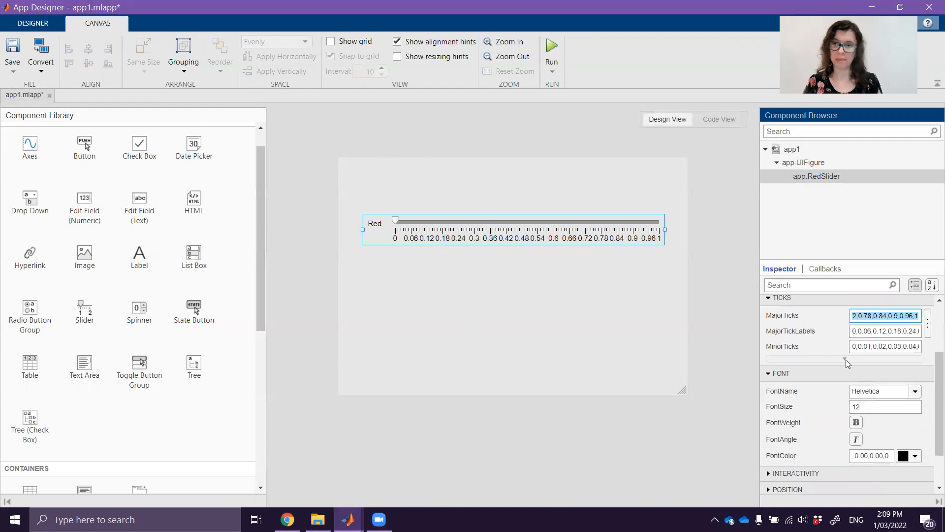
type("0:0.1:10")
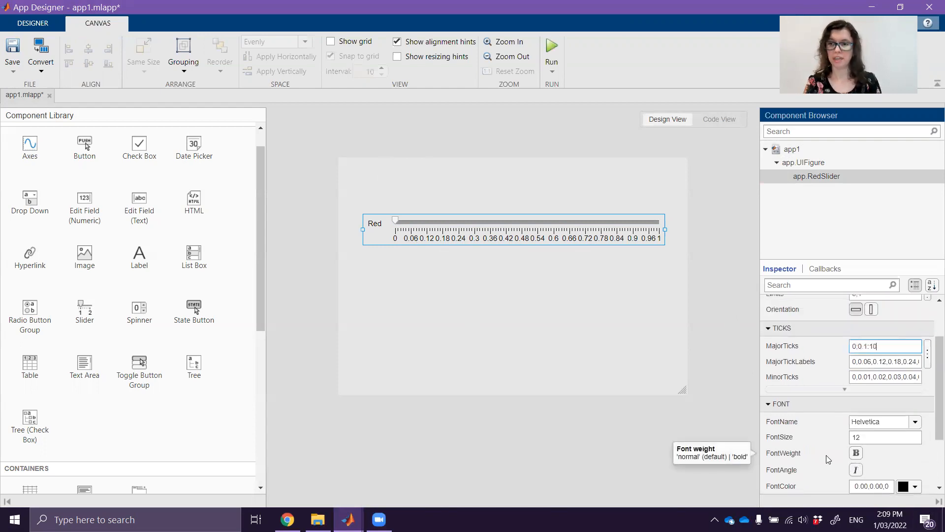
key("Return")
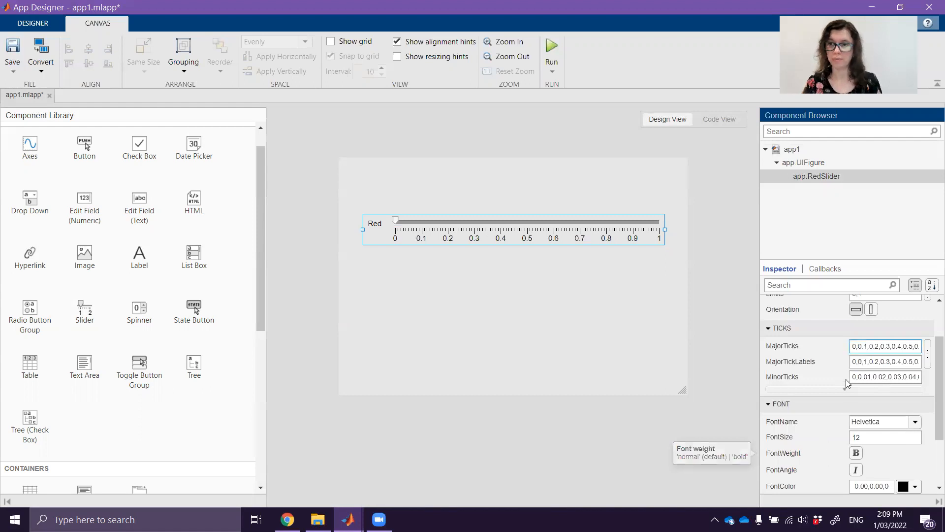
Try a finer spacing of 0.05 for the Red slider's major ticks
left_click(880, 349)
double_click(882, 348)
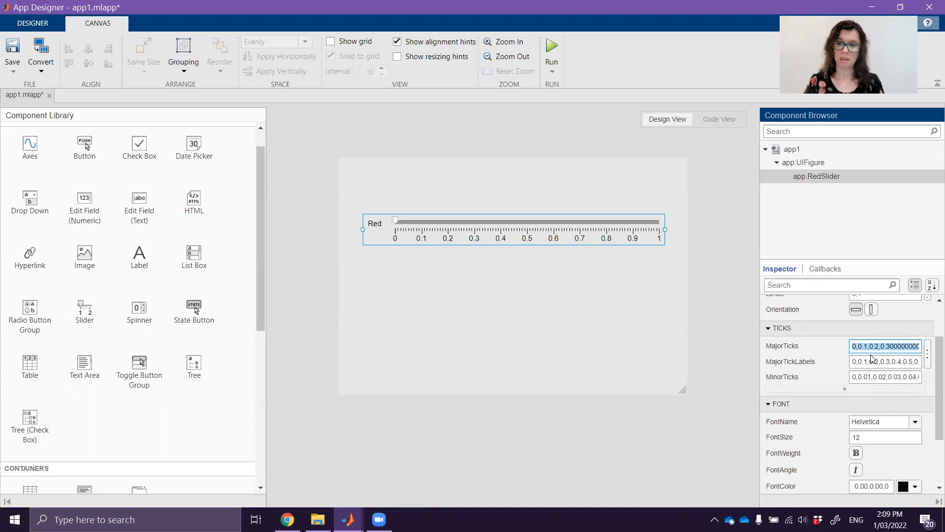
type("0:0.01")
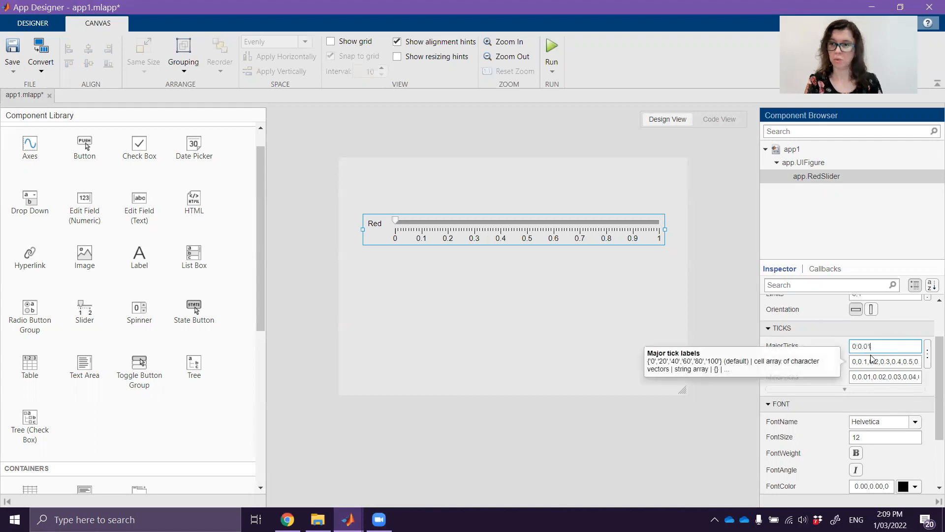
key("Return")
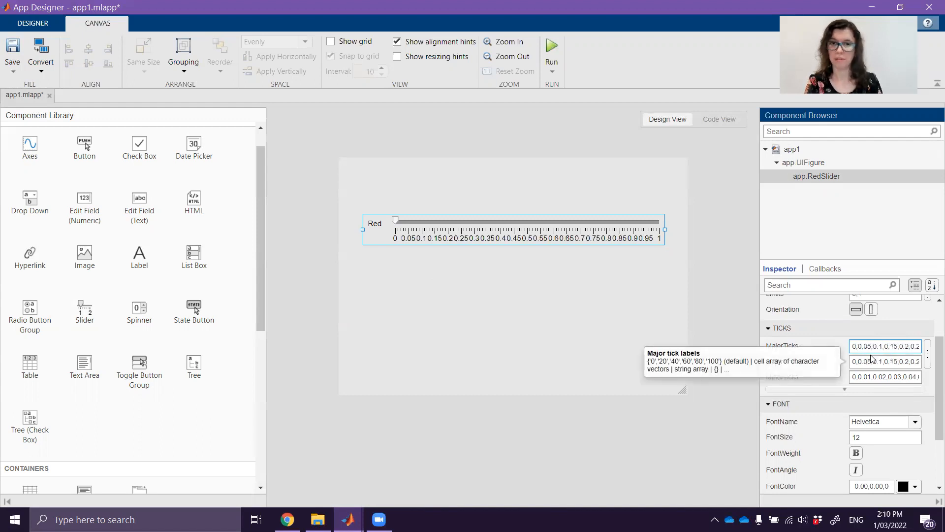
Set the Red slider's major ticks to run from 0 to 1 in steps of 0.1
left_click(872, 359)
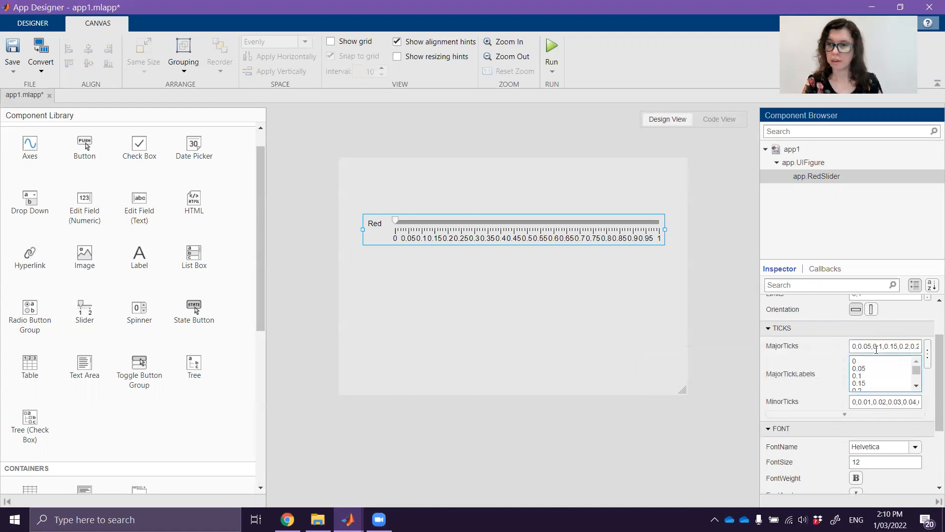
double_click(877, 348)
type("0:0")
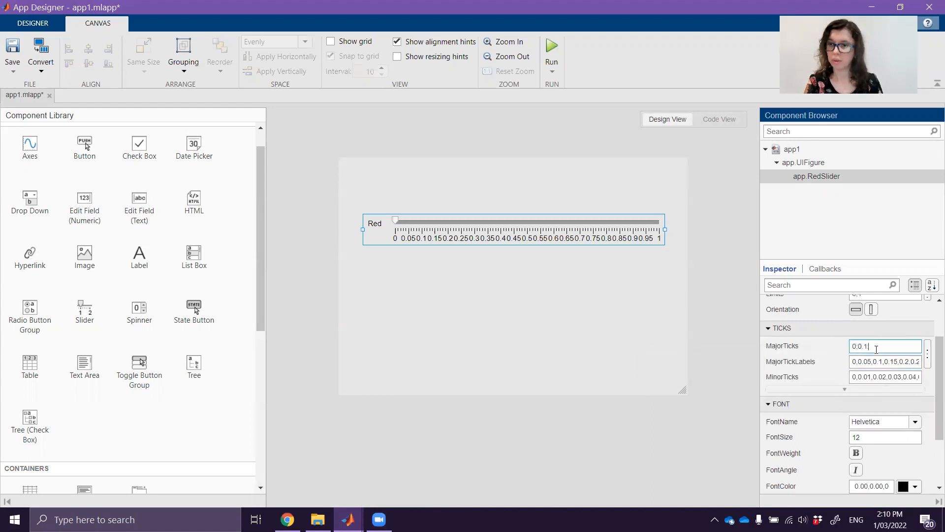
type(".1")
key("Return")
left_click(663, 291)
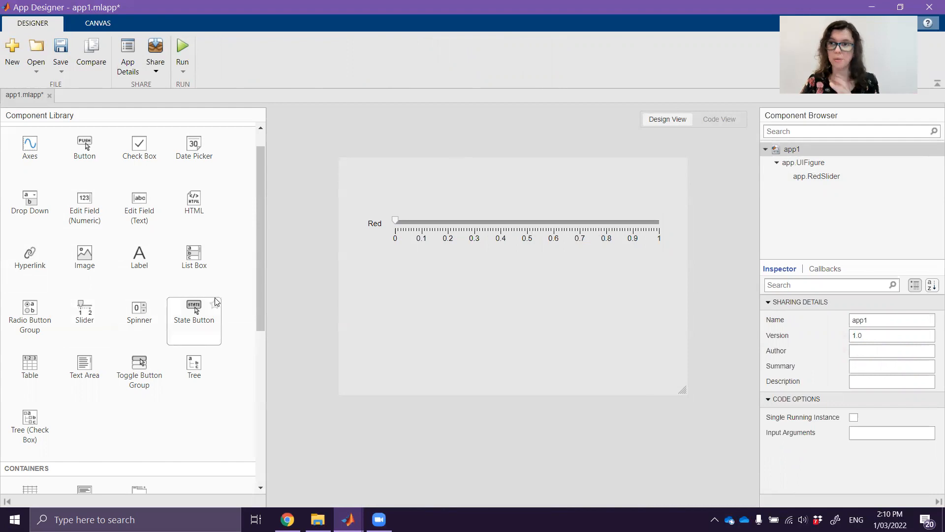
Duplicate the Red slider and place the copy directly beneath it, aligned with the original
left_click(531, 237)
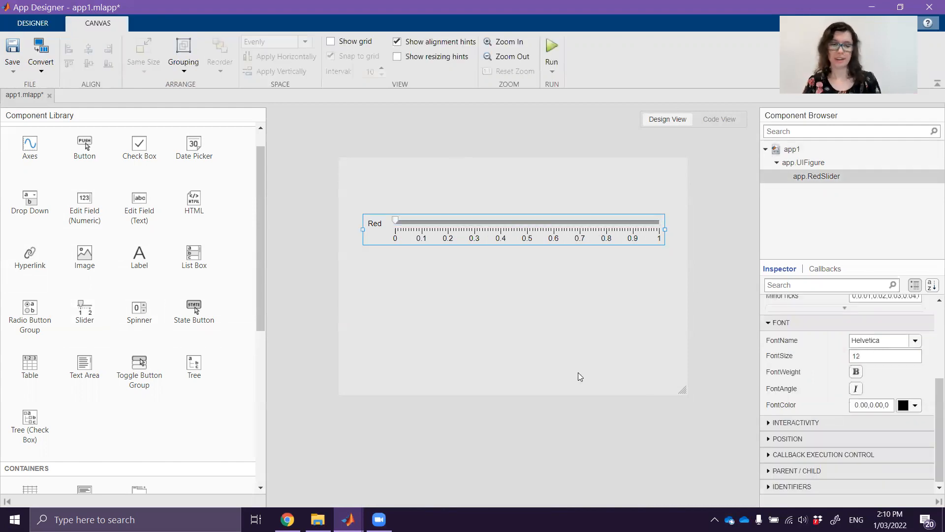
right_click(563, 238)
left_click(599, 294)
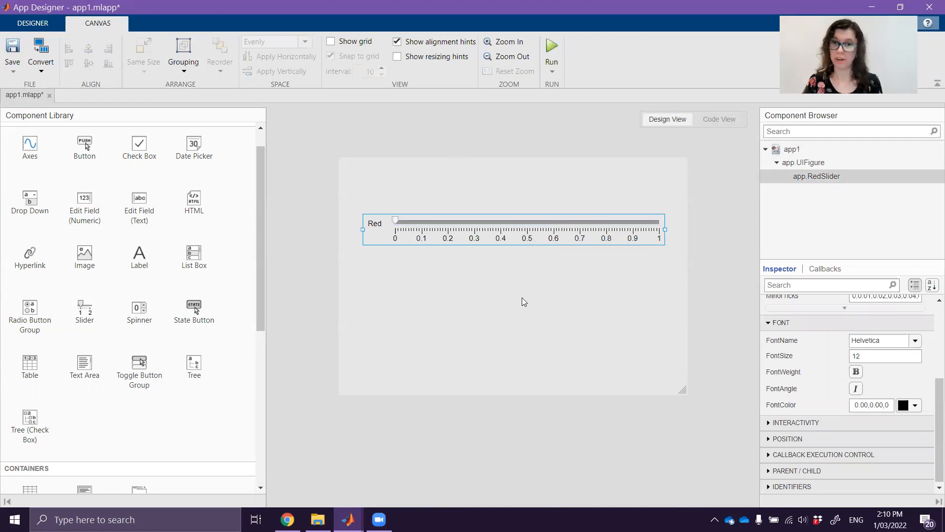
left_click_drag(535, 254, 531, 290)
left_click(538, 347)
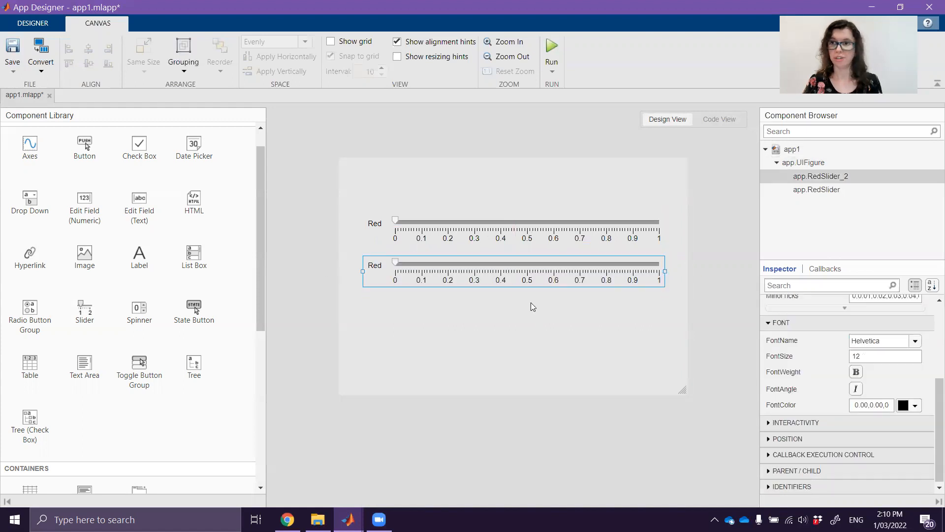
left_click(507, 317)
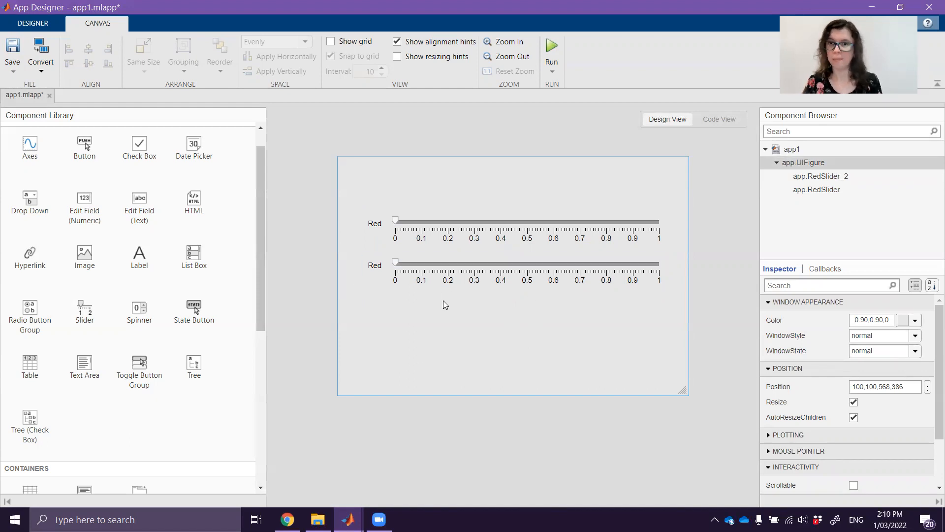
Change the label of the second slider to Green
double_click(376, 269)
type("Green")
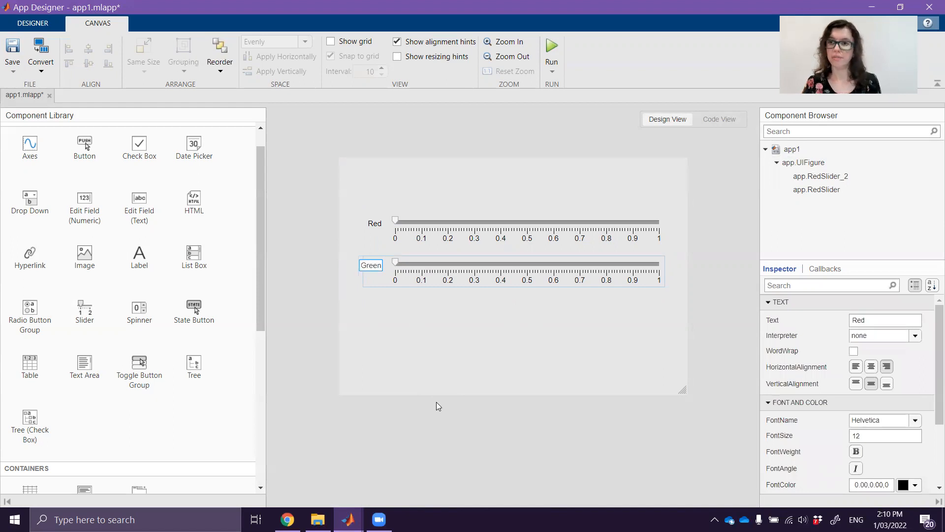
key("Return")
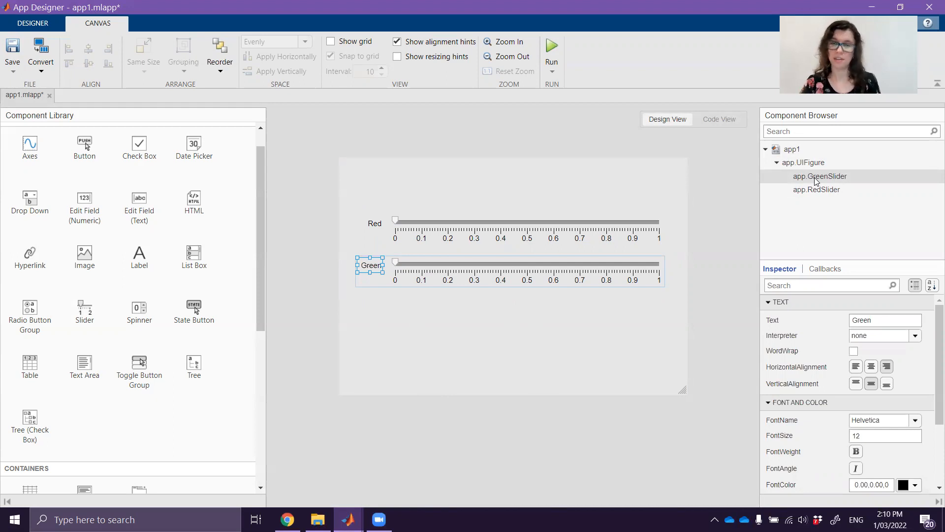
Duplicate the Green slider and place the copy beneath it as a third aligned slider
left_click(609, 276)
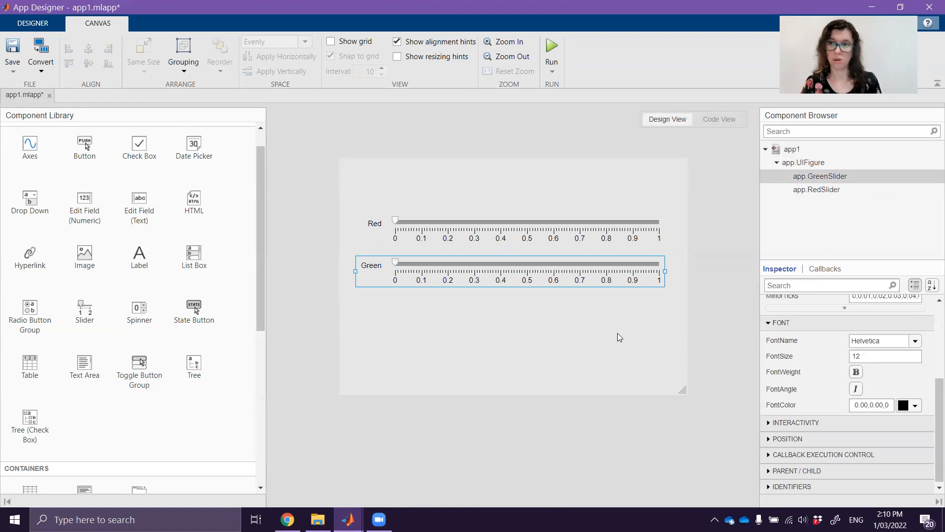
key("ctrl+d")
left_click_drag(544, 282, 521, 327)
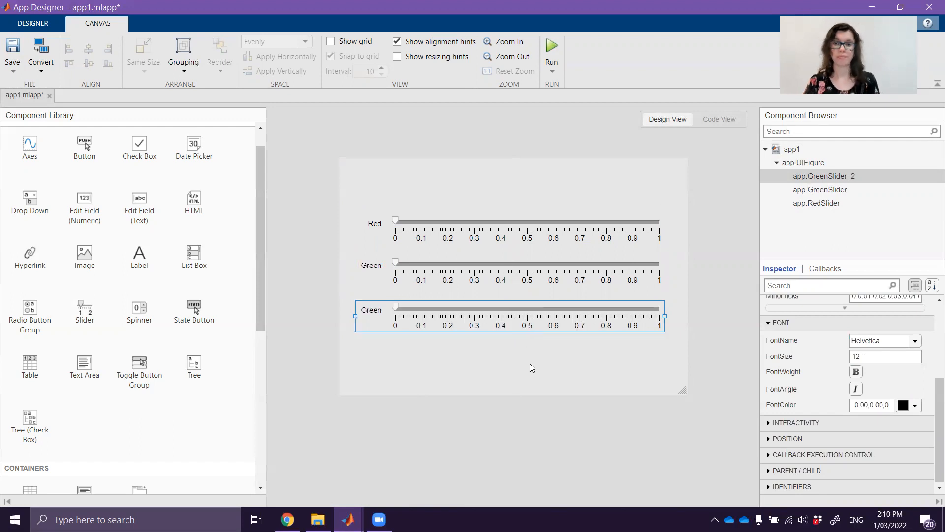
left_click(531, 356)
left_click(540, 323)
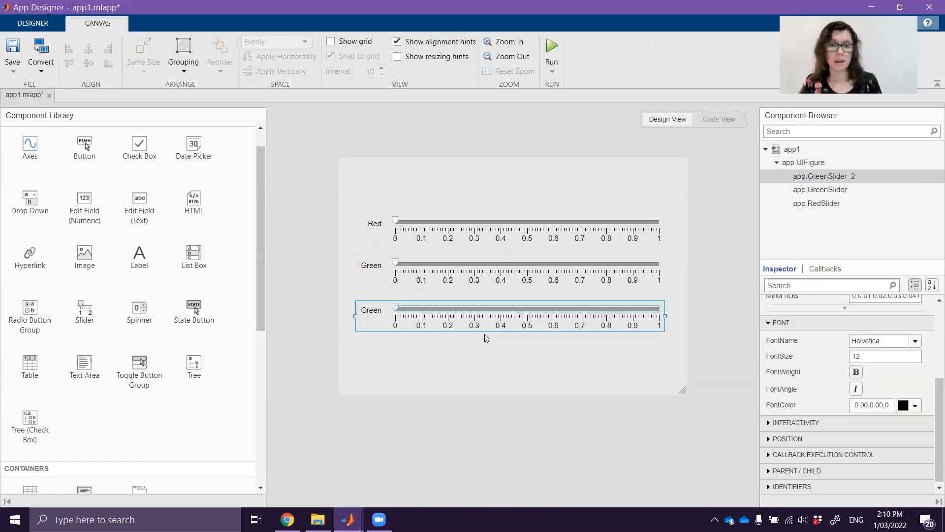
Change the label of the third slider to Blue
double_click(373, 312)
type("Blue")
key("Return")
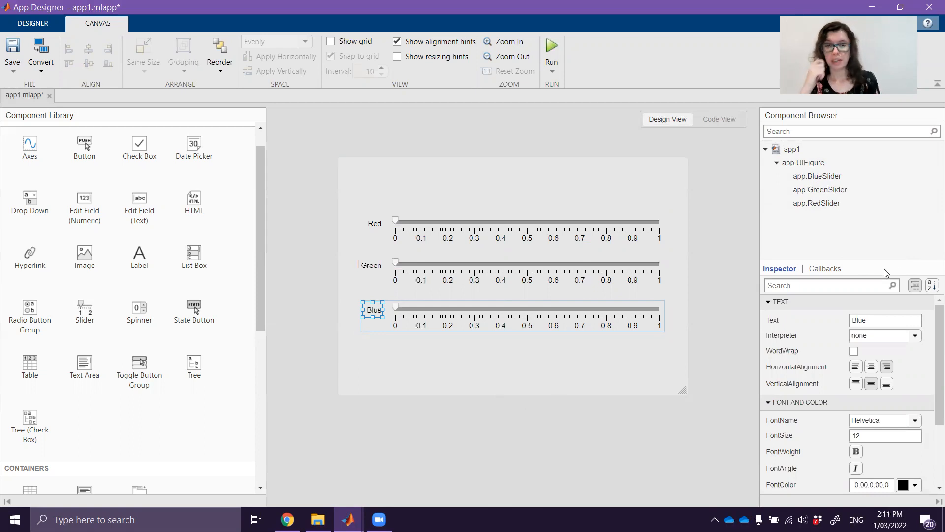
Examine the interactivity and position properties of the Blue label
scroll(876, 350, "down", 3)
scroll(877, 358, "down", 2)
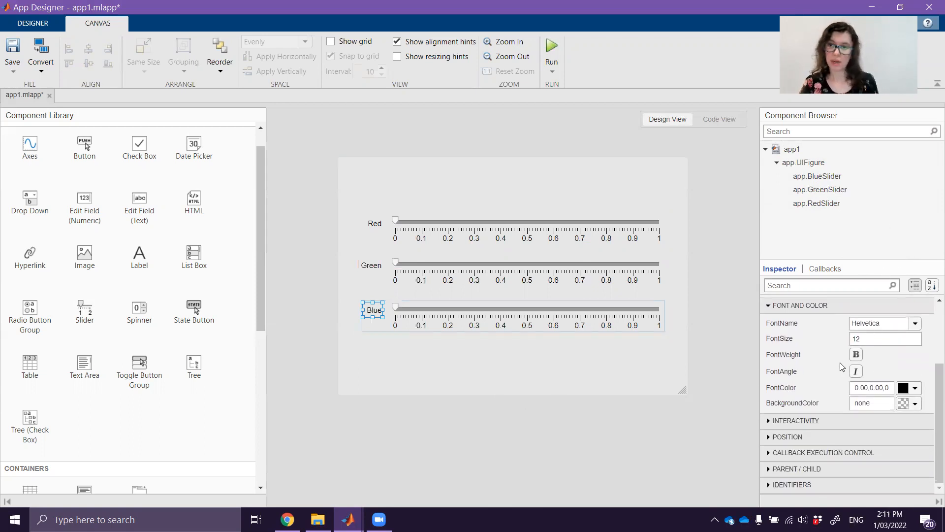
left_click(866, 422)
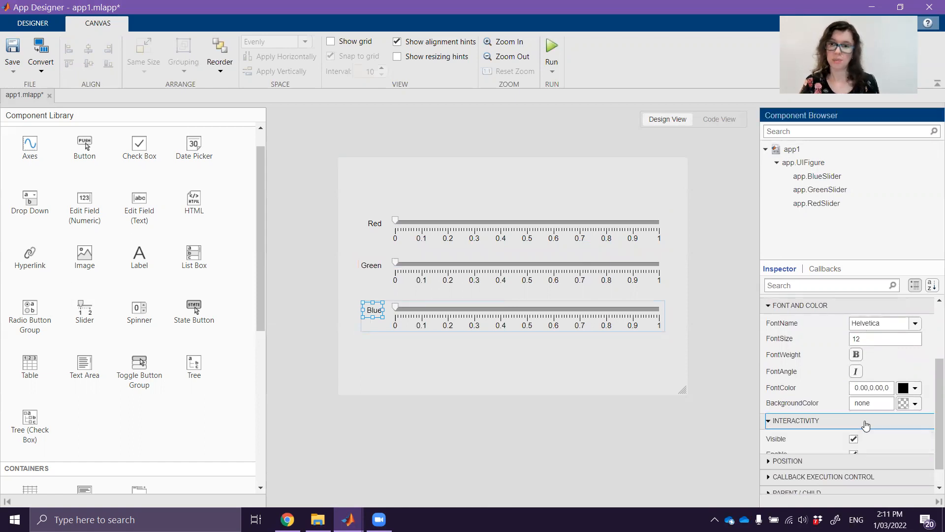
scroll(866, 426, "down", 3)
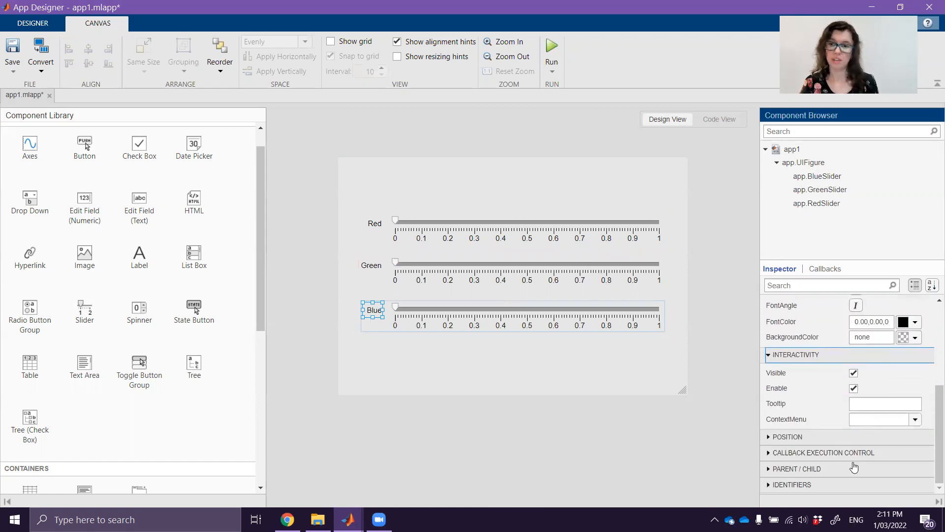
left_click(832, 438)
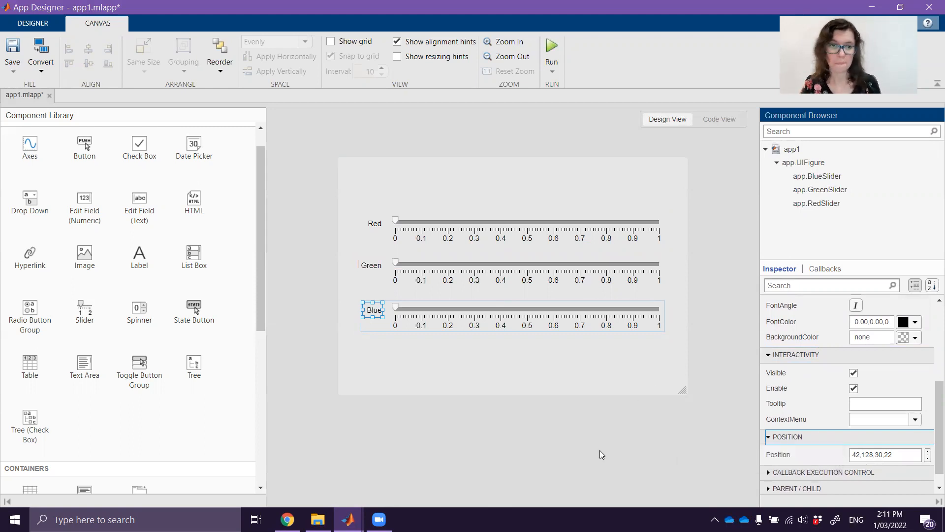
Move the Blue slider with its label slightly upward, closer to the Green slider
left_click(580, 438)
left_click_drag(709, 354, 632, 365)
left_click_drag(587, 310, 591, 308)
mouse_move(693, 349)
left_mouse_down()
mouse_move(313, 219)
mouse_move(712, 350)
left_mouse_up()
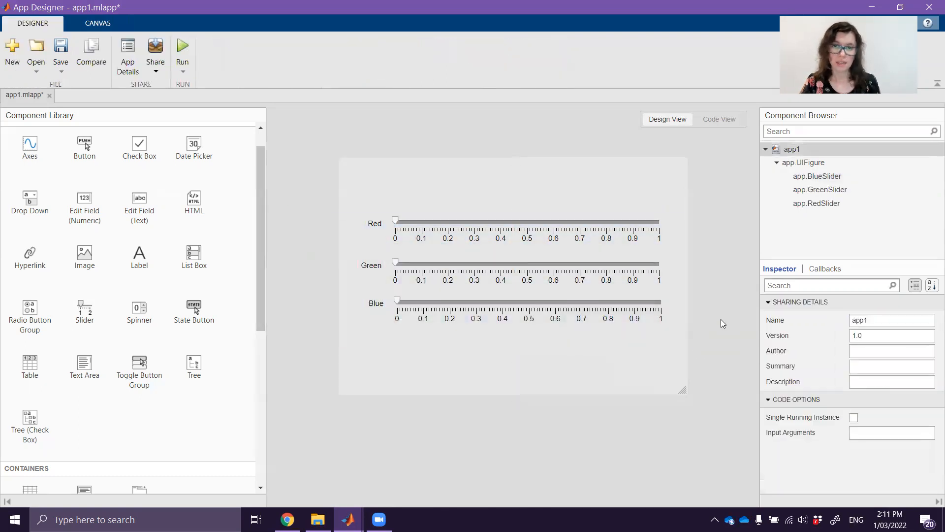
Enlarge the app's figure canvas slightly downward to make room below the sliders
left_click(680, 395)
left_click_drag(679, 395, 683, 408)
left_click(713, 394)
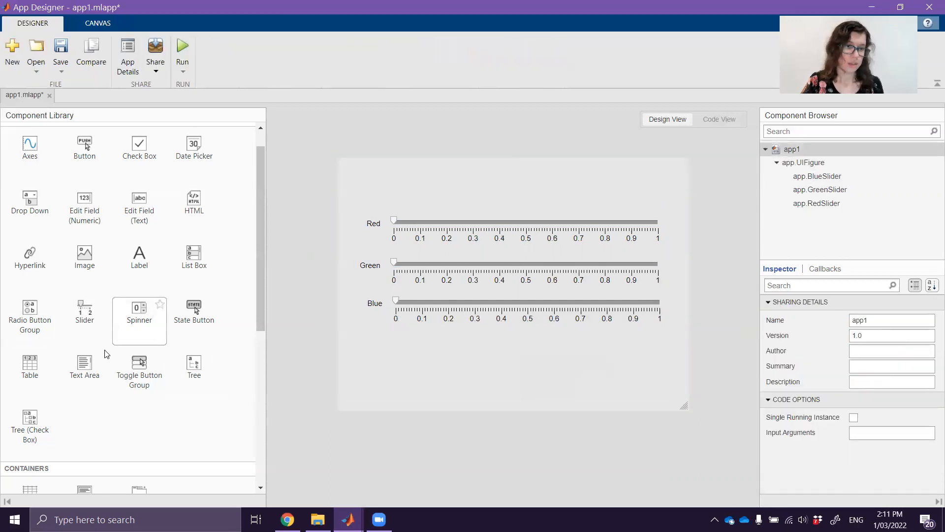
Add a wide panel container below the Blue slider, spanning about the same width as the sliders
scroll(104, 356, "down", 3)
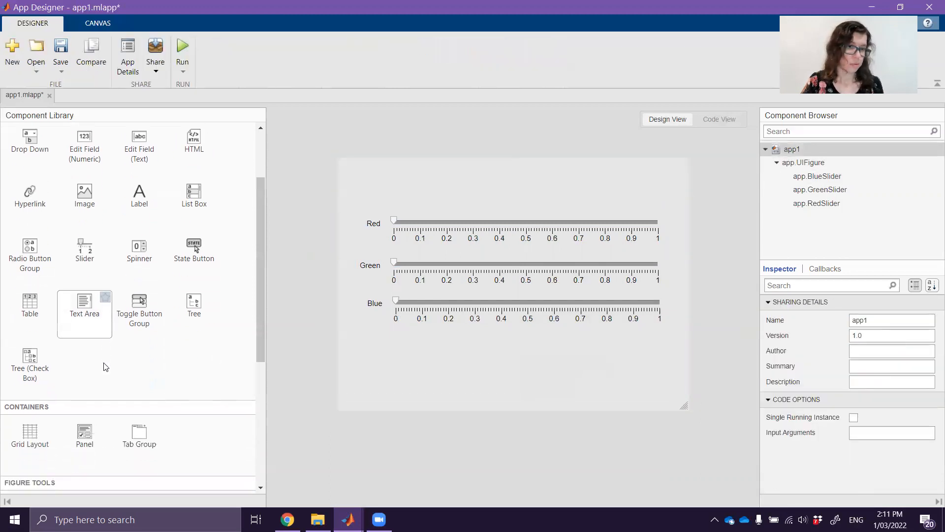
left_click(82, 438)
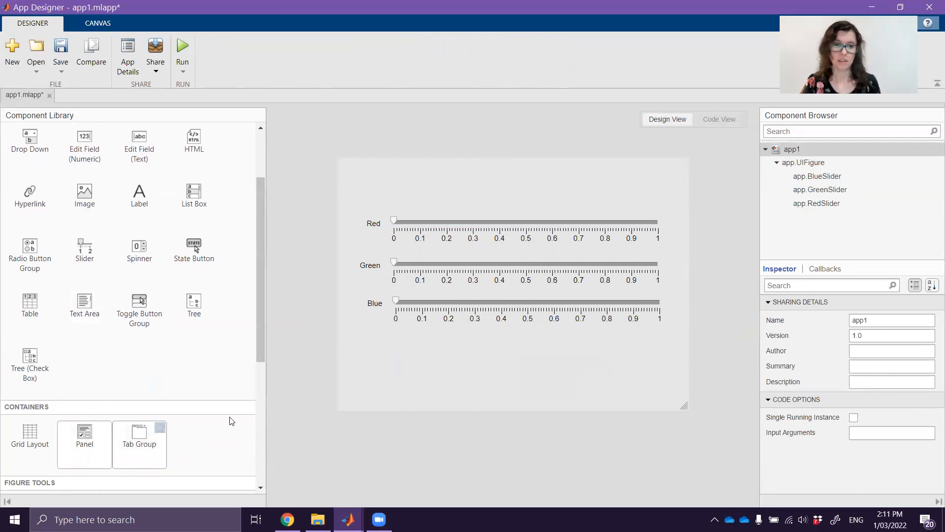
left_click_drag(364, 344, 664, 402)
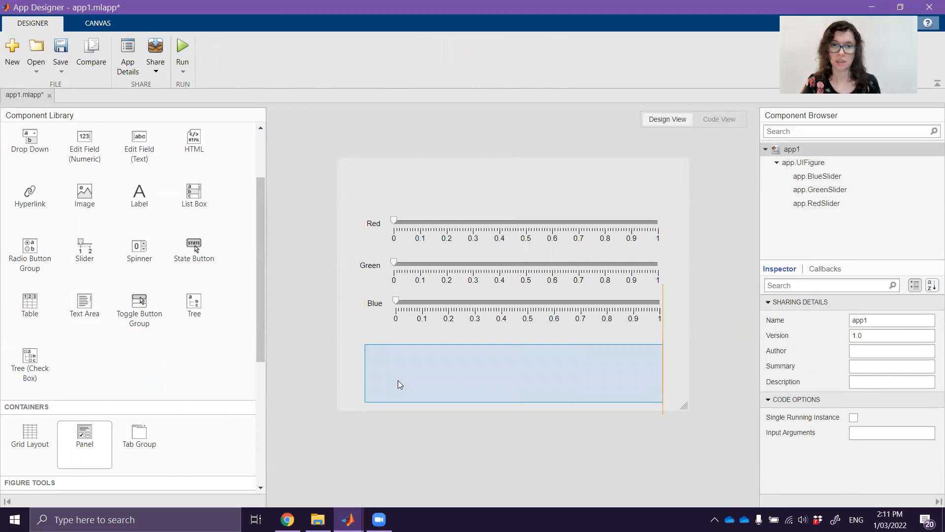
left_click_drag(462, 379, 487, 355)
left_click(496, 354)
left_click(532, 437)
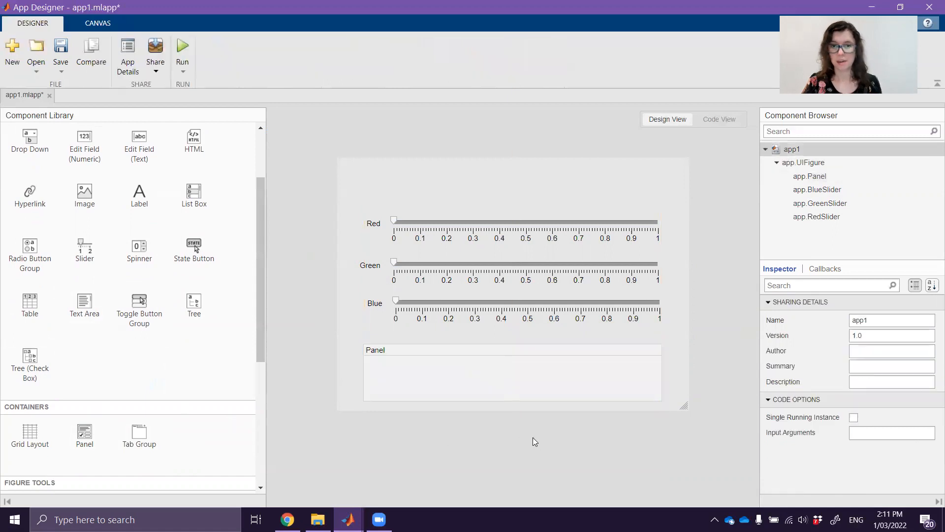
Remove the panel's title so that it is a blank area, and keep the panel selected
left_click(383, 352)
left_click_drag(881, 320, 850, 331)
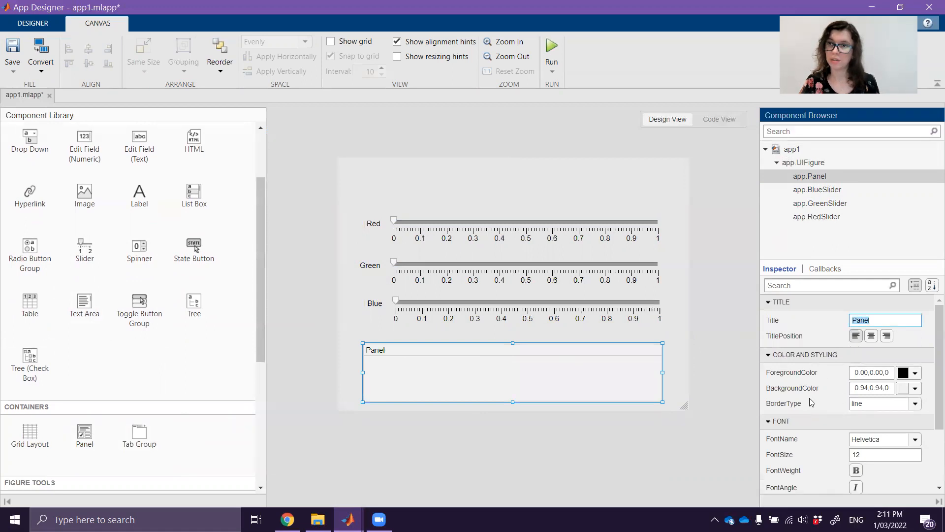
double_click(372, 350)
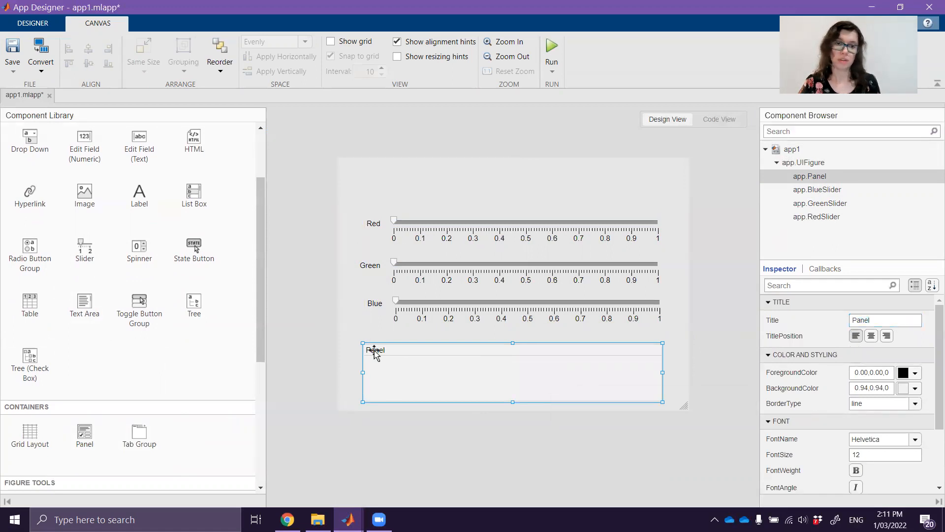
key("BackSpace")
key("Return")
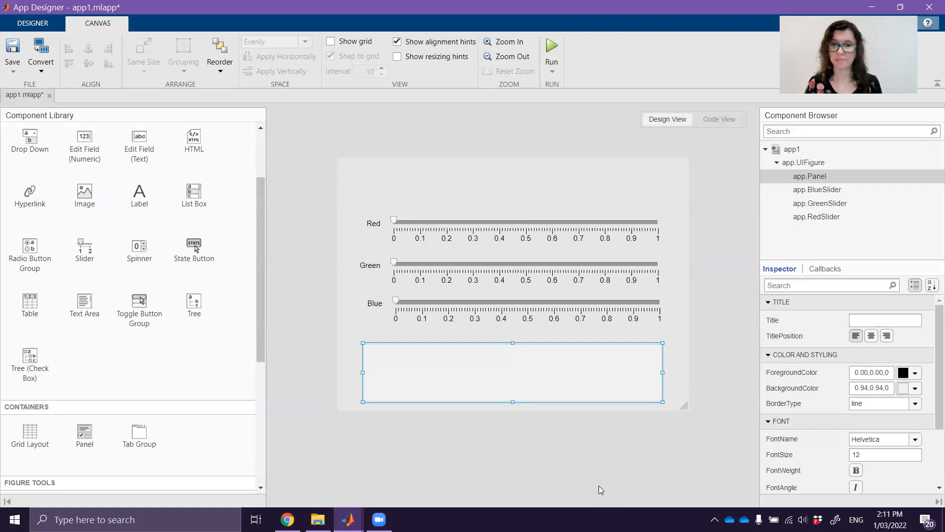
left_click(752, 390)
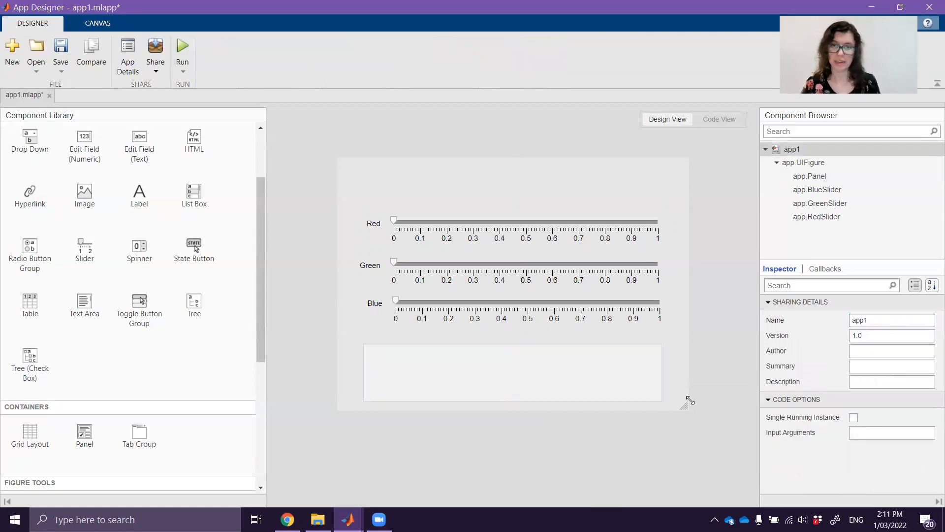
left_click(542, 389)
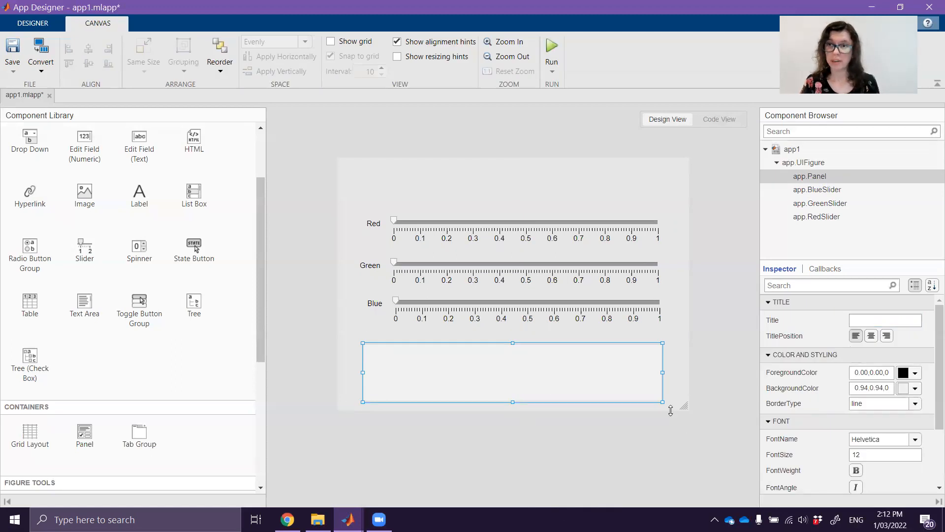
Set the background colour of the panel below the sliders to magenta and keep the panel selected
left_click(915, 389)
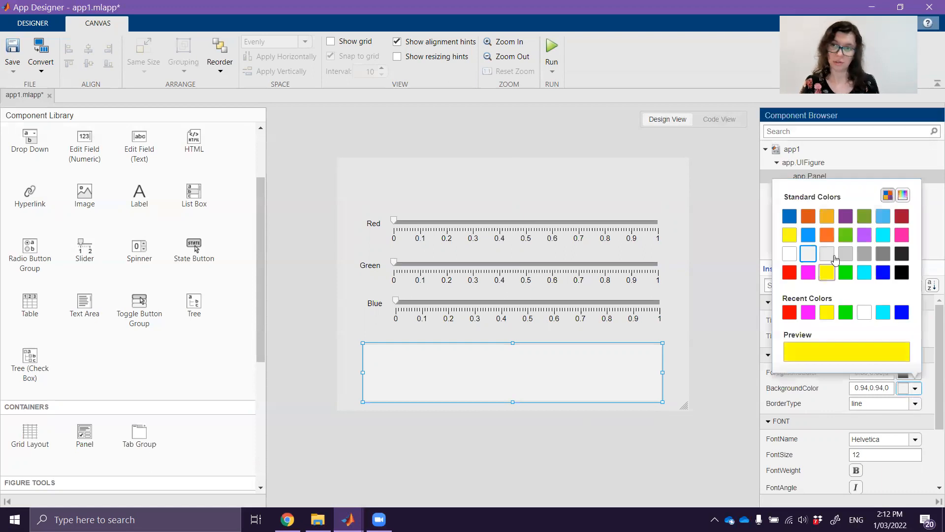
left_click(809, 273)
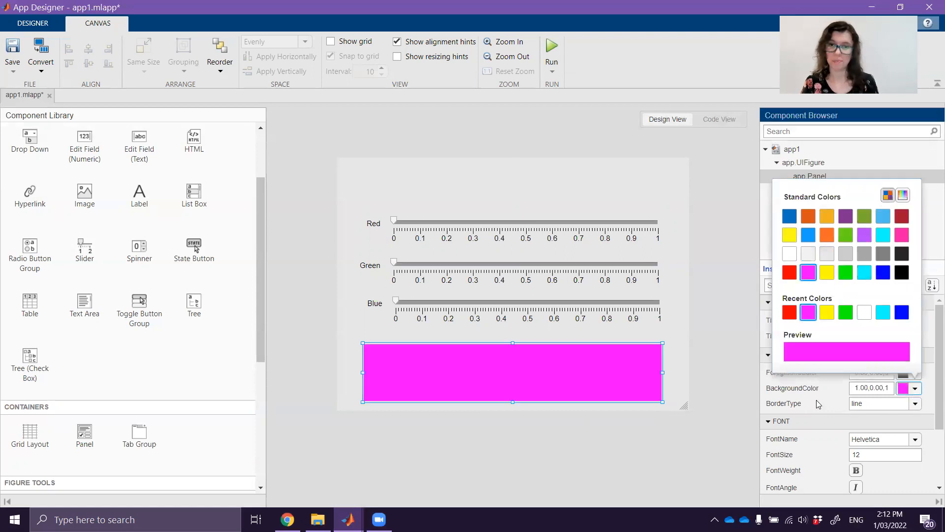
left_click(705, 380)
left_click(649, 382)
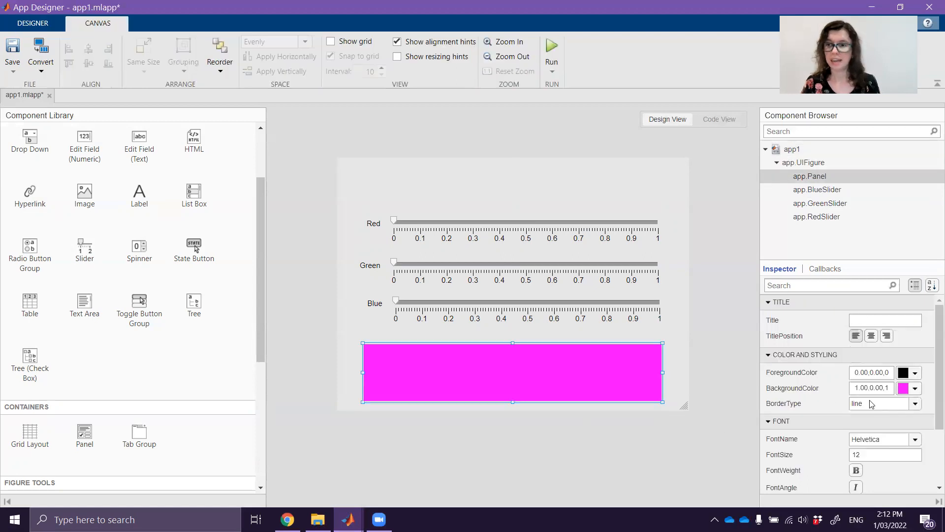
Look through the panel's remaining properties, including its font and interactivity settings
scroll(908, 427, "down", 5)
left_click(807, 435)
left_click(807, 421)
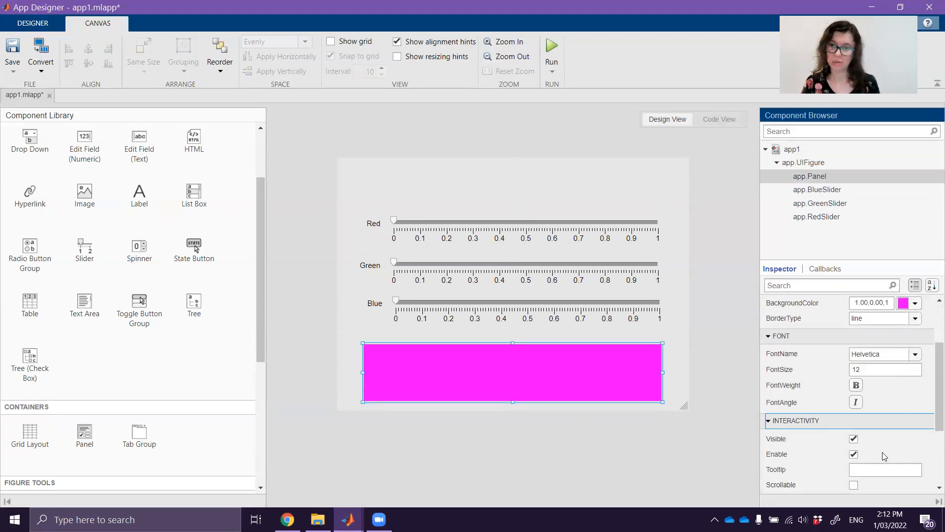
scroll(882, 452, "down", 3)
scroll(845, 448, "up", 2)
scroll(851, 461, "up", 3)
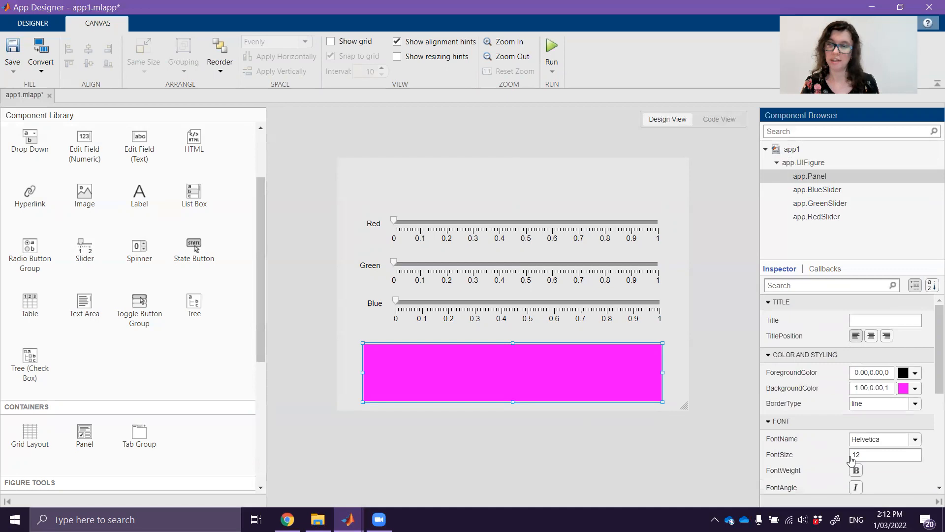
left_click(723, 407)
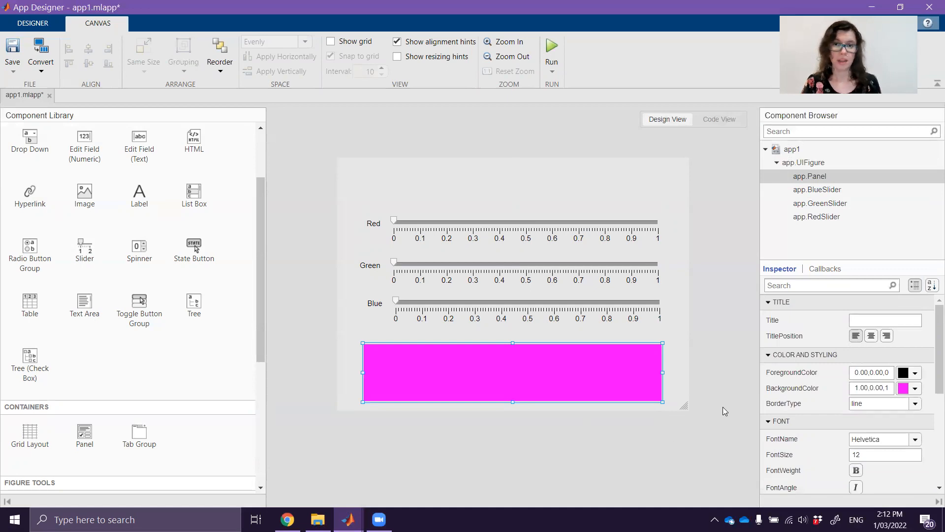
Add a label about 280 by 49 pixels above the Red slider and set its text to "RGB Colour Picker"
left_click(129, 203)
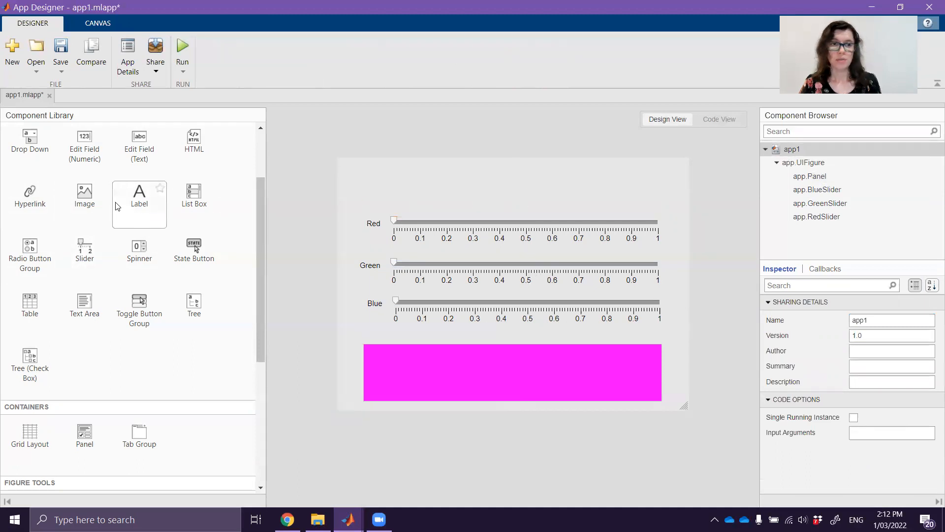
left_click_drag(423, 170, 597, 202)
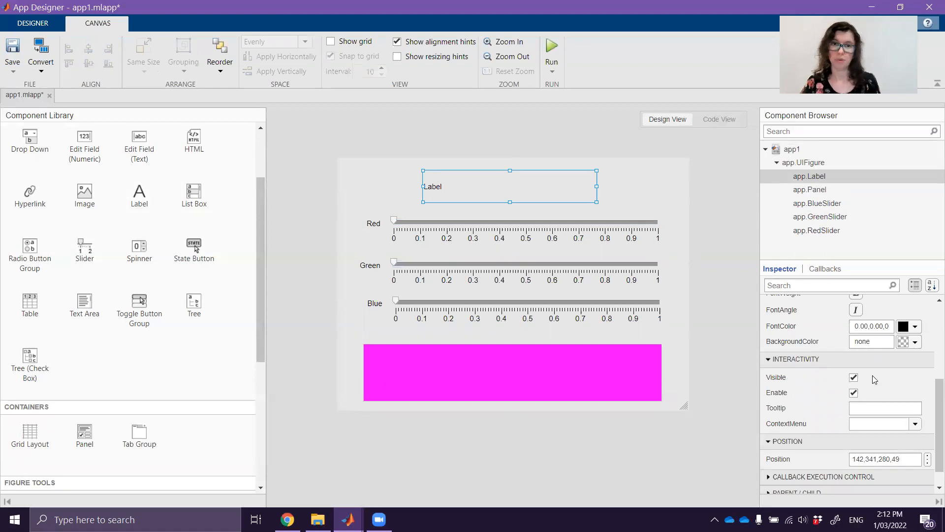
scroll(877, 416, "up", 5)
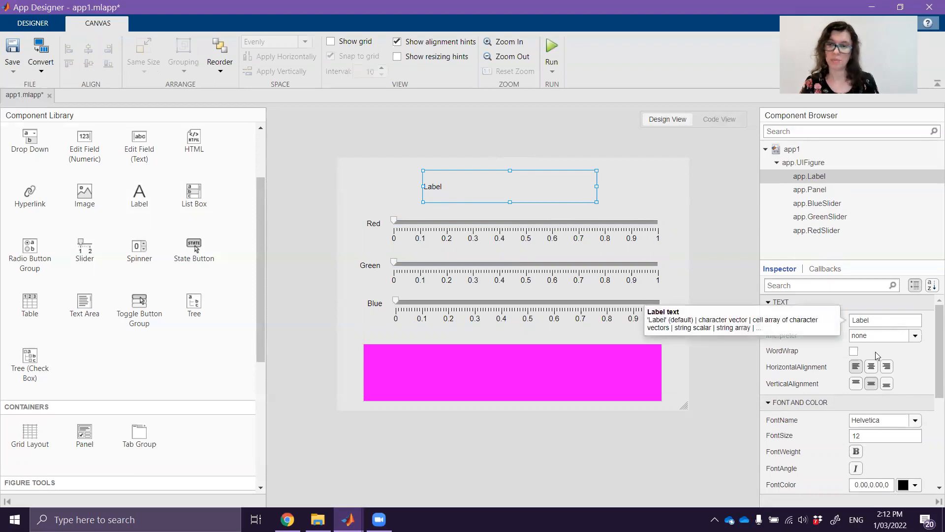
double_click(433, 189)
type("RGB Colour Pick")
key("Return")
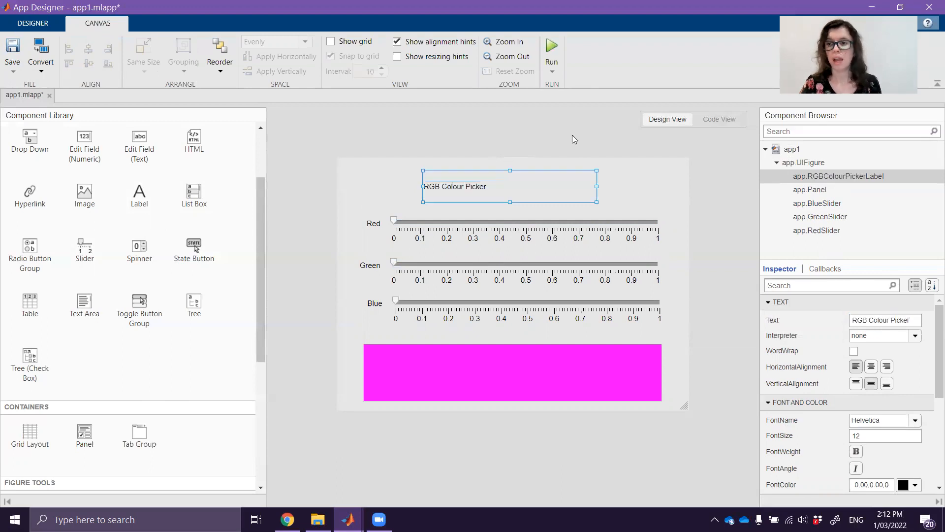
Centre the heading label's text horizontally and set its font size to 28
left_click(872, 371)
scroll(872, 370, "down", 2)
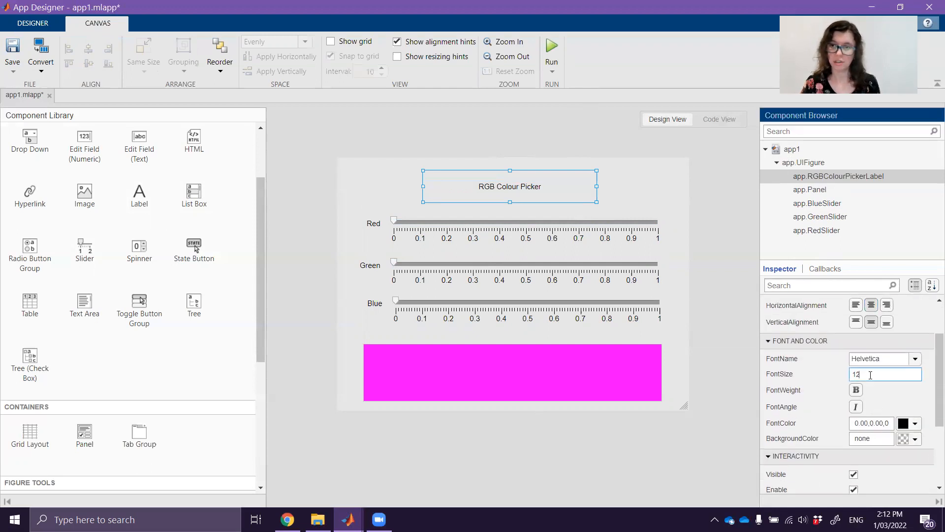
type("28")
key("Return")
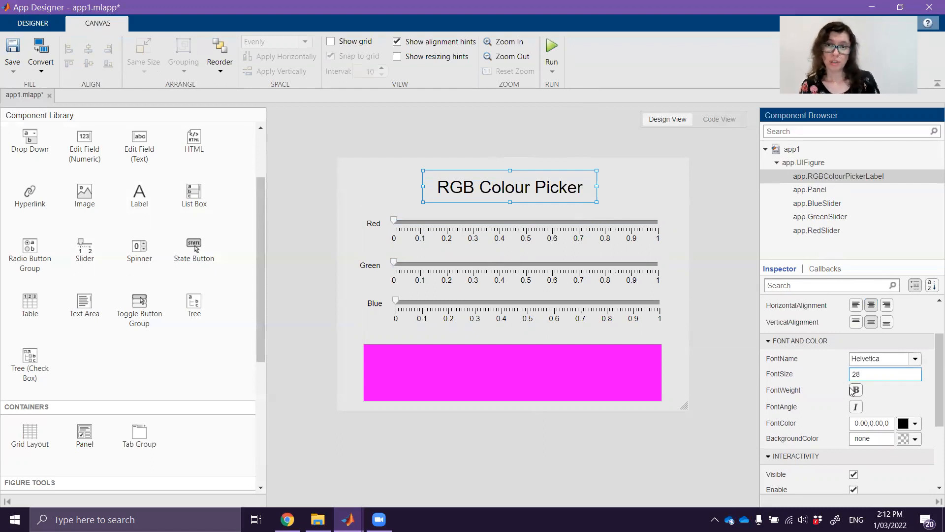
left_click(686, 235)
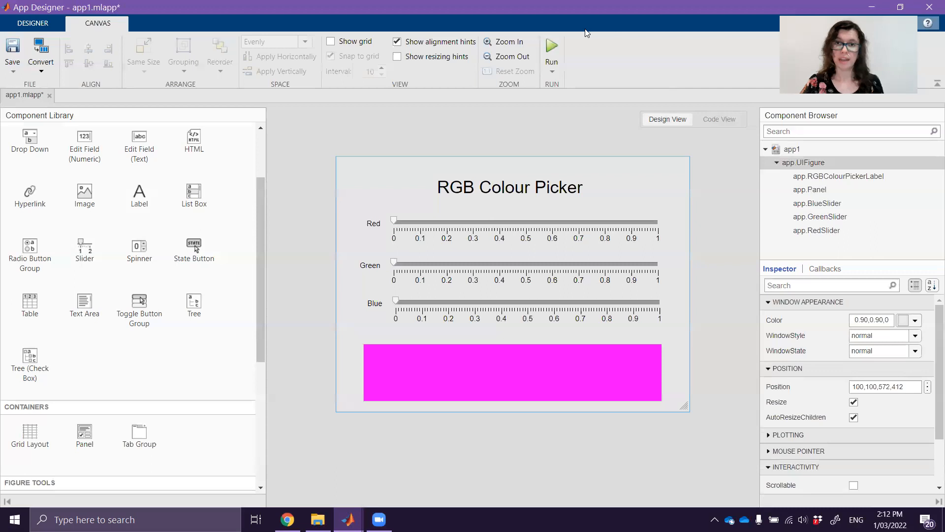
Run the app, saving it as colourPicker in the Videos folder
left_click(558, 42)
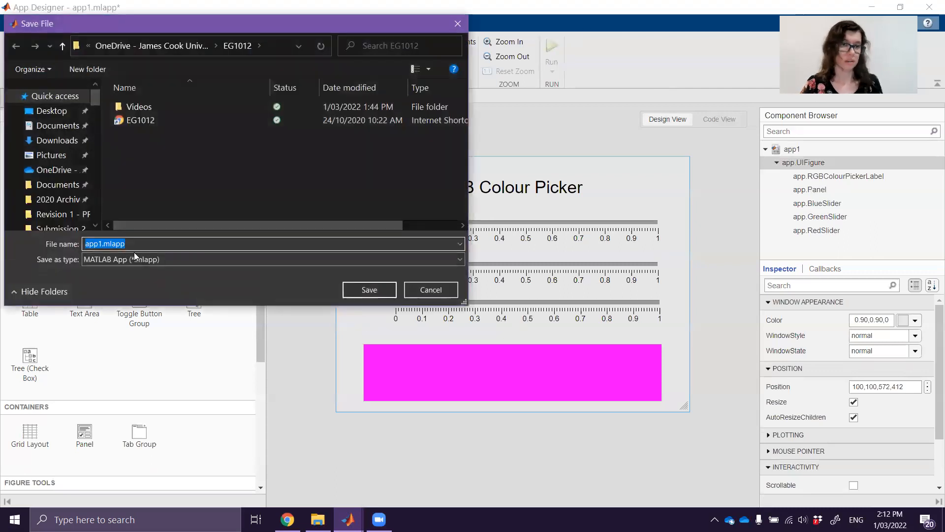
double_click(149, 108)
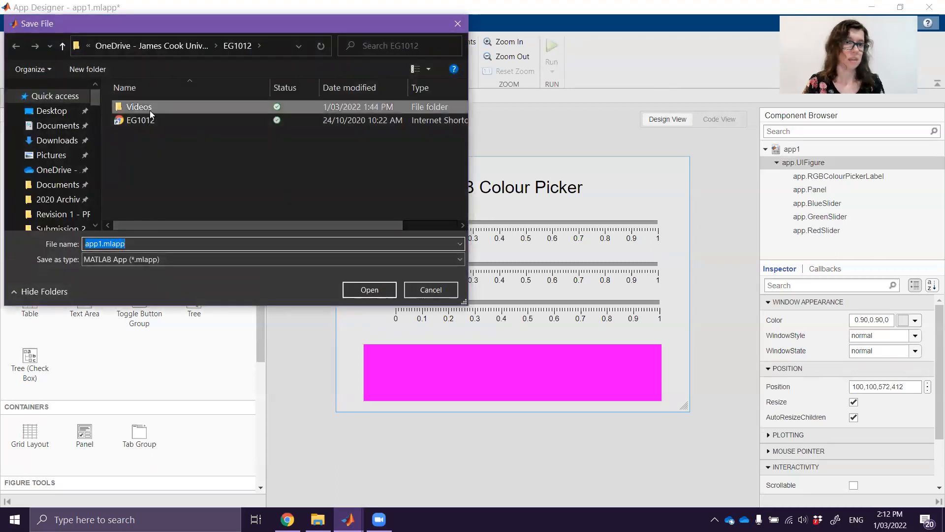
left_click(128, 243)
type("colourPicker")
key("Return")
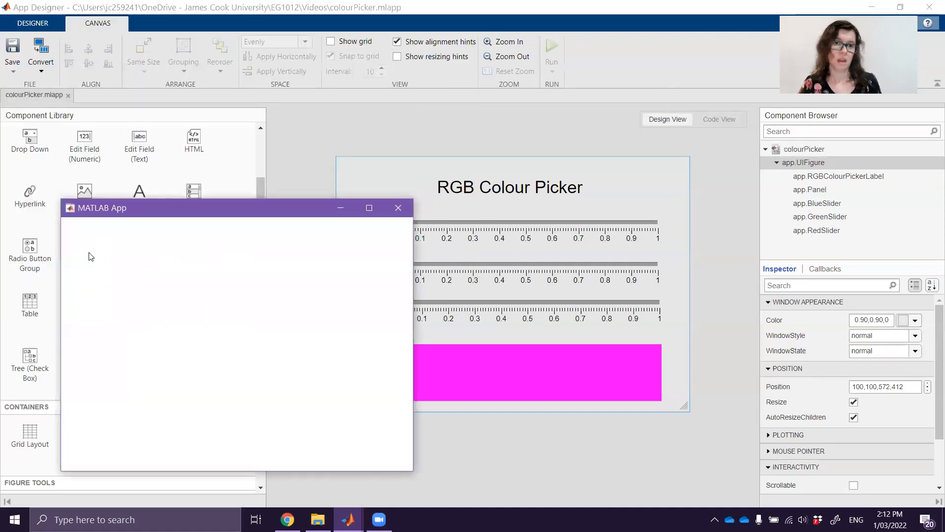
Move the running app's window over the design canvas and test the sliders at about Red 0.6, Green 0.8 and Blue 0.4
left_click_drag(137, 211, 269, 129)
left_click_drag(251, 201, 408, 202)
left_click_drag(250, 242, 360, 256)
left_click(465, 256)
left_click_drag(252, 280, 354, 281)
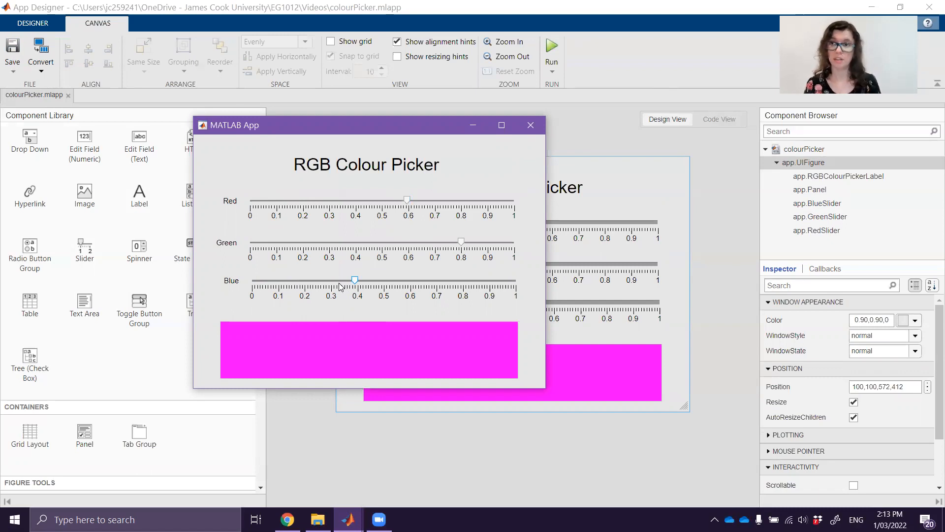
Test the running app's sliders again at about Red 0.5, Green 0.52 and Blue 0.14
left_click_drag(406, 200, 382, 213)
left_click_drag(459, 241, 289, 288)
left_click_drag(354, 242, 387, 247)
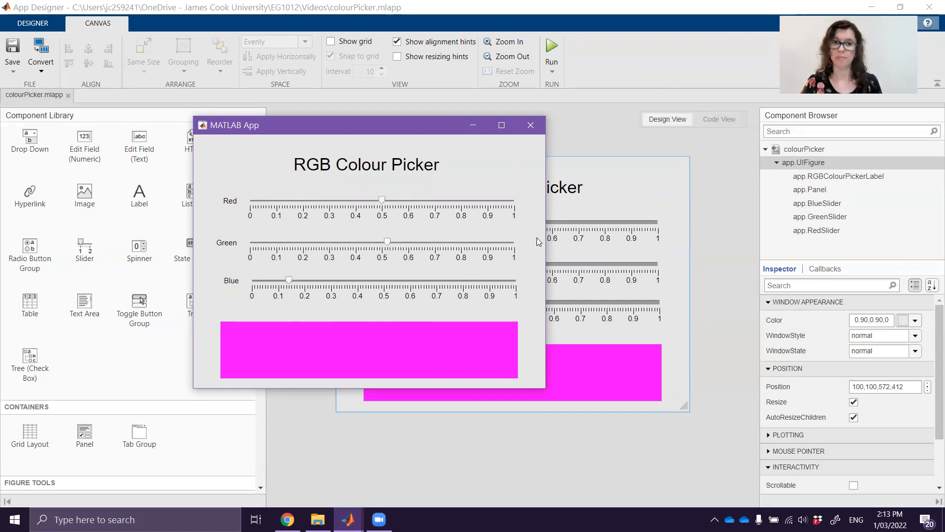